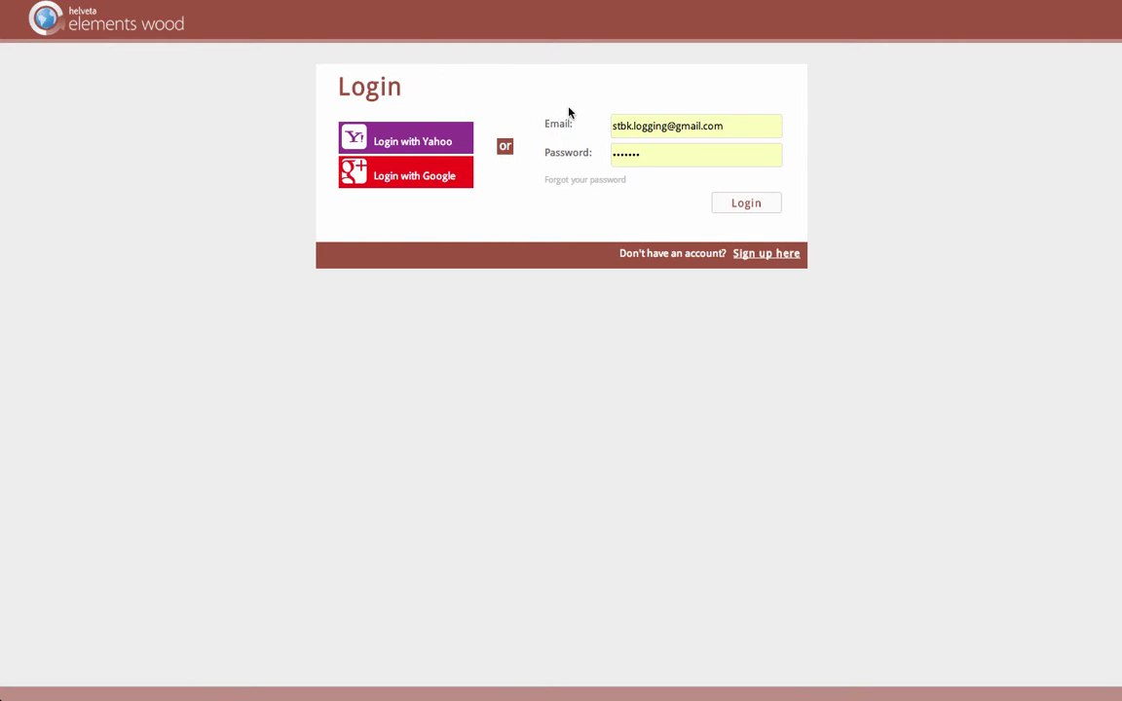
- Sign in and filter the dashboard to show only the Exploitation features
click(769, 208)
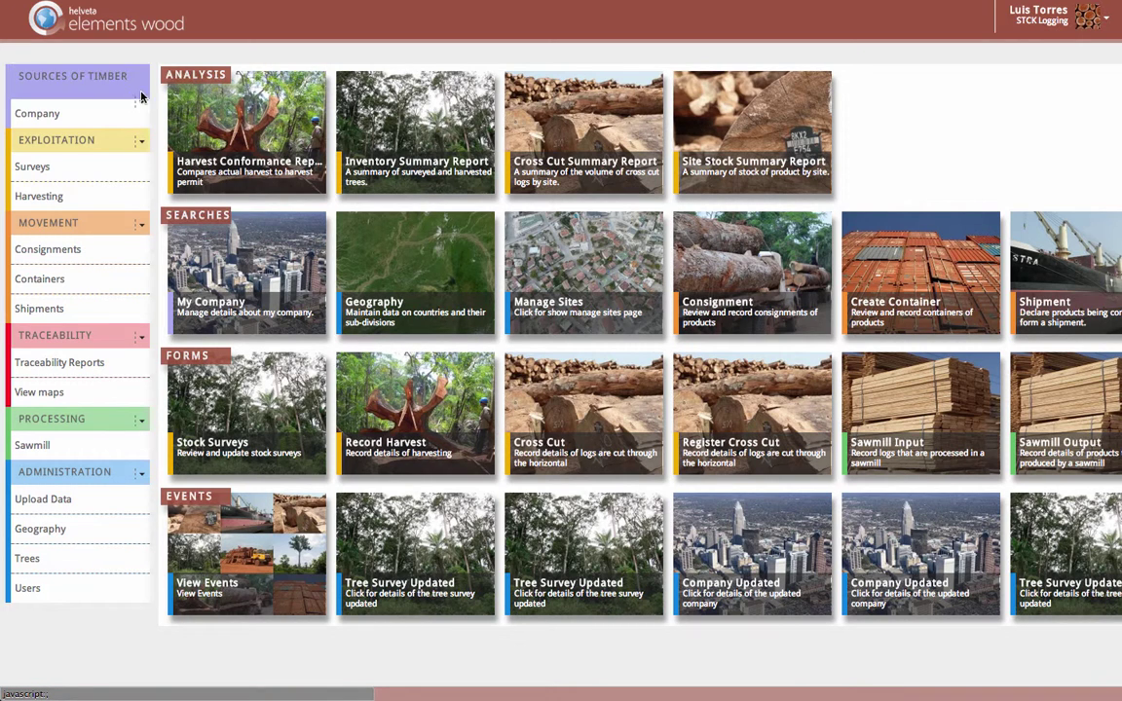
click(72, 142)
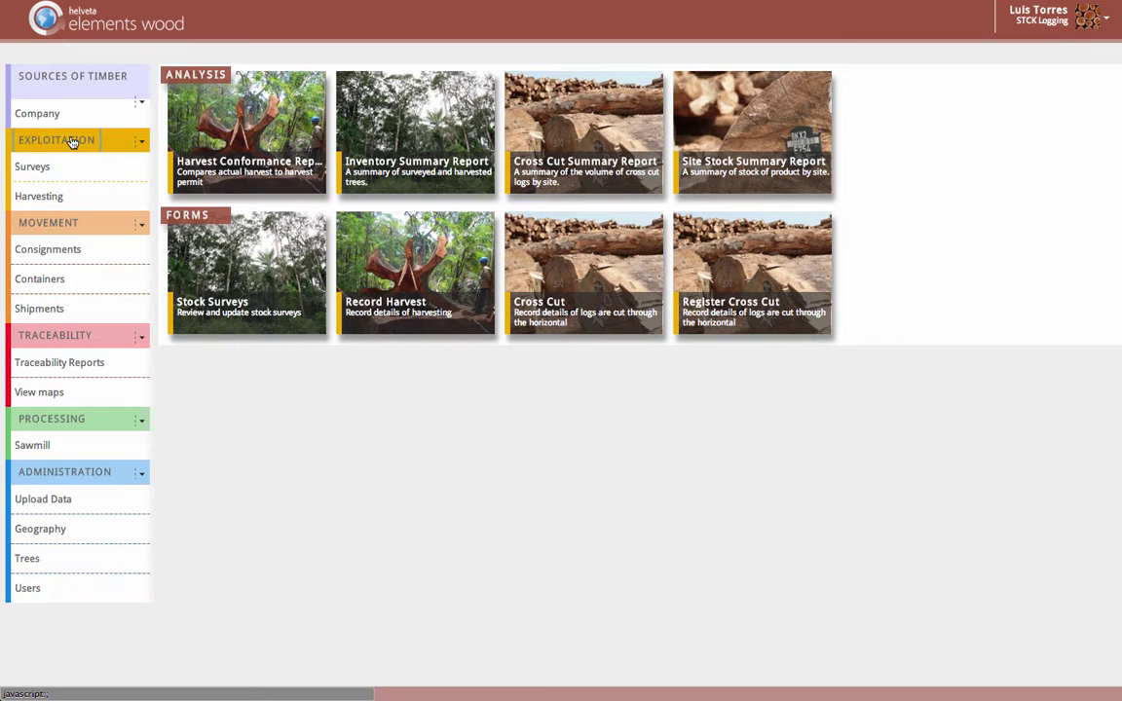
- Preview the Movement and Processing feature groups, then restore the full dashboard
click(73, 227)
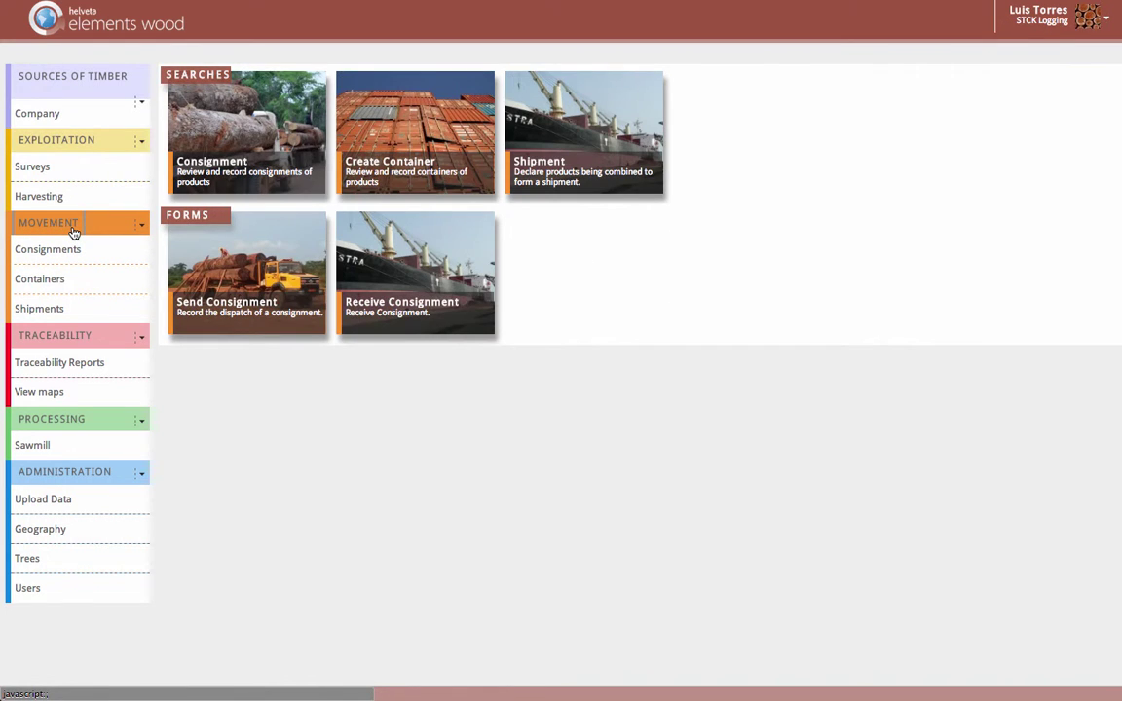
click(67, 421)
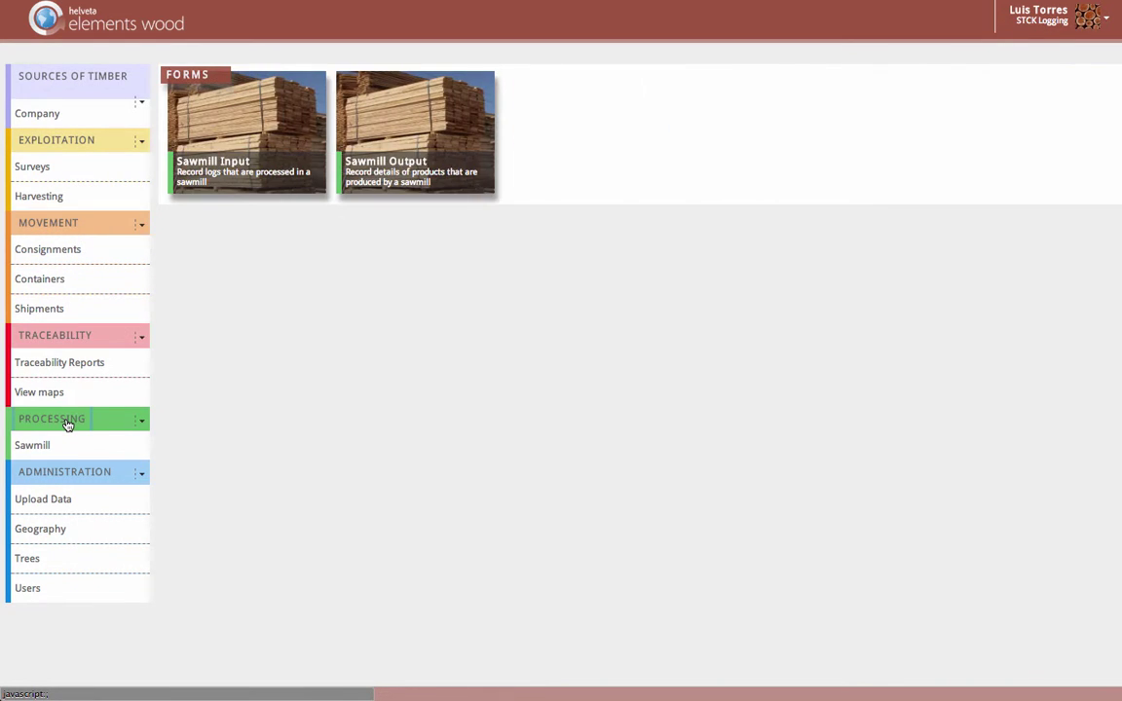
click(87, 20)
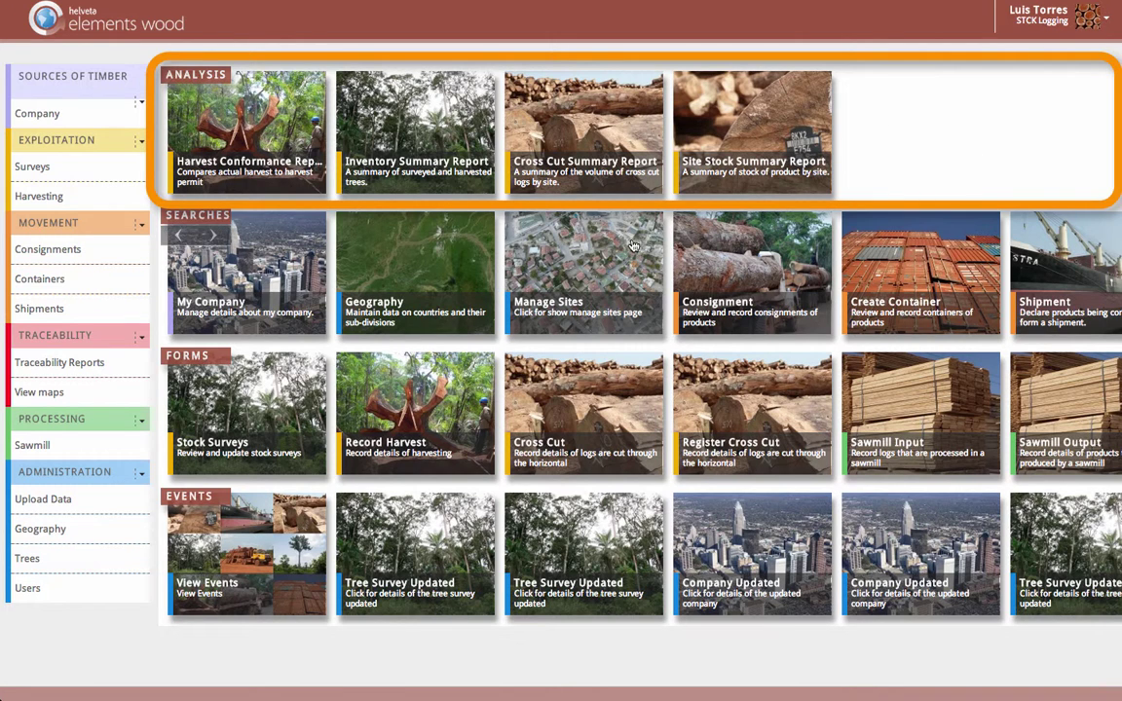
- Browse the Searches and Forms tiles, then open the Stock Surveys list
click(207, 237)
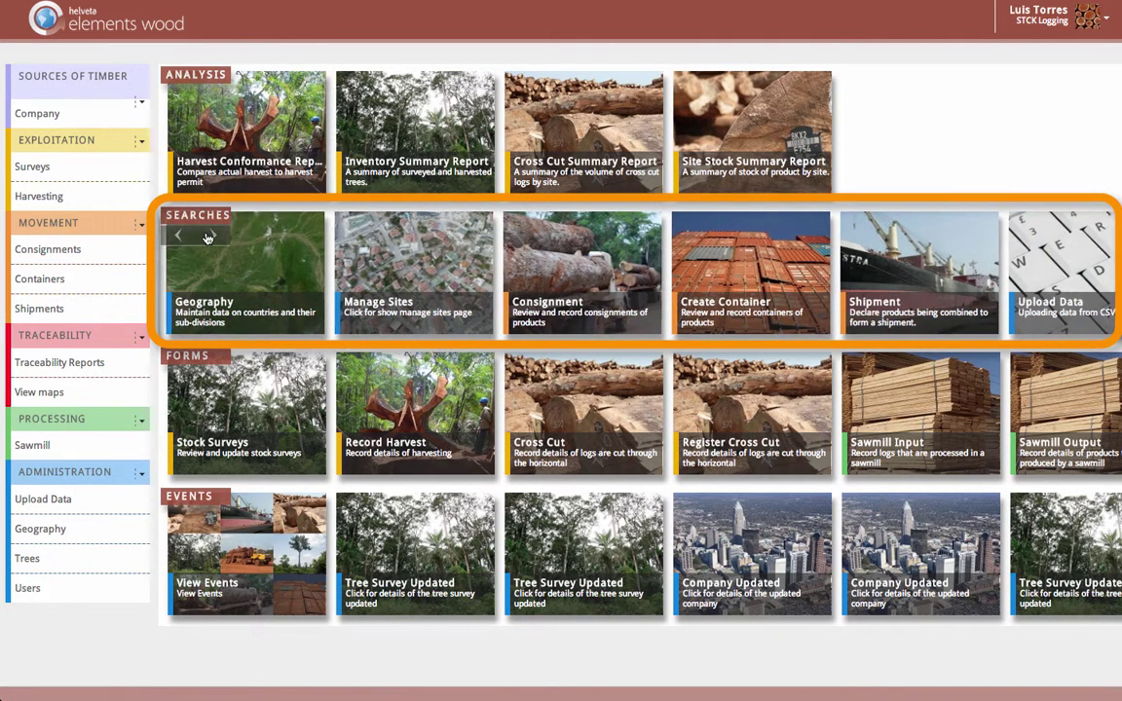
click(207, 237)
click(180, 237)
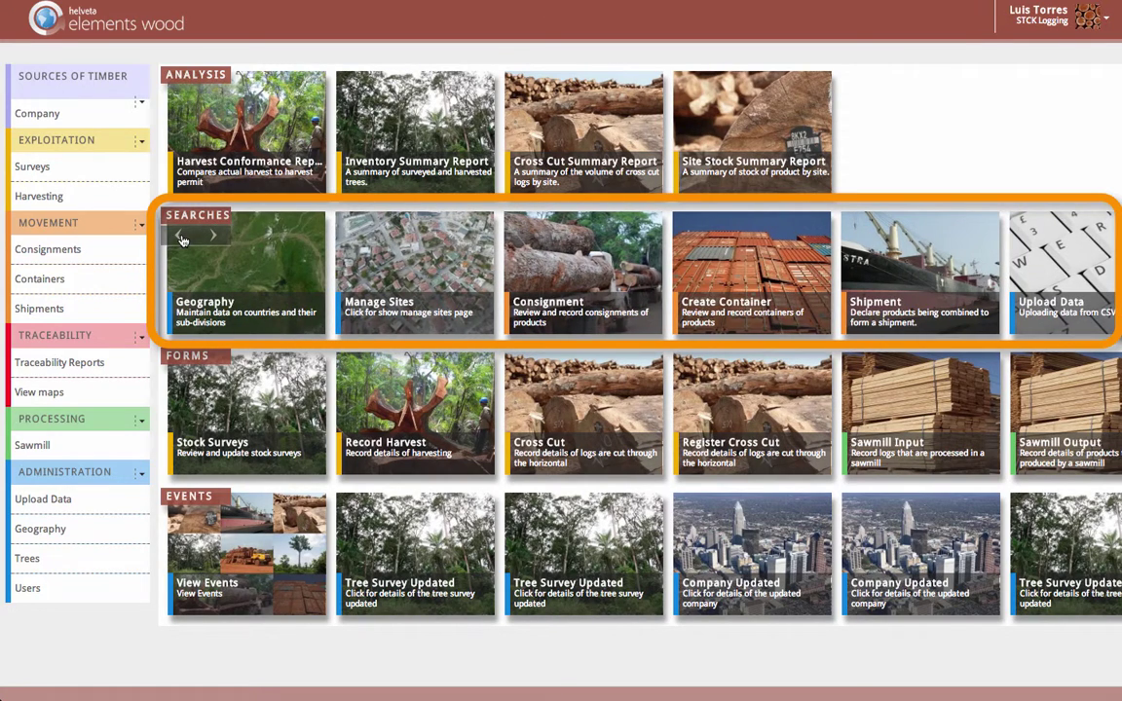
click(180, 238)
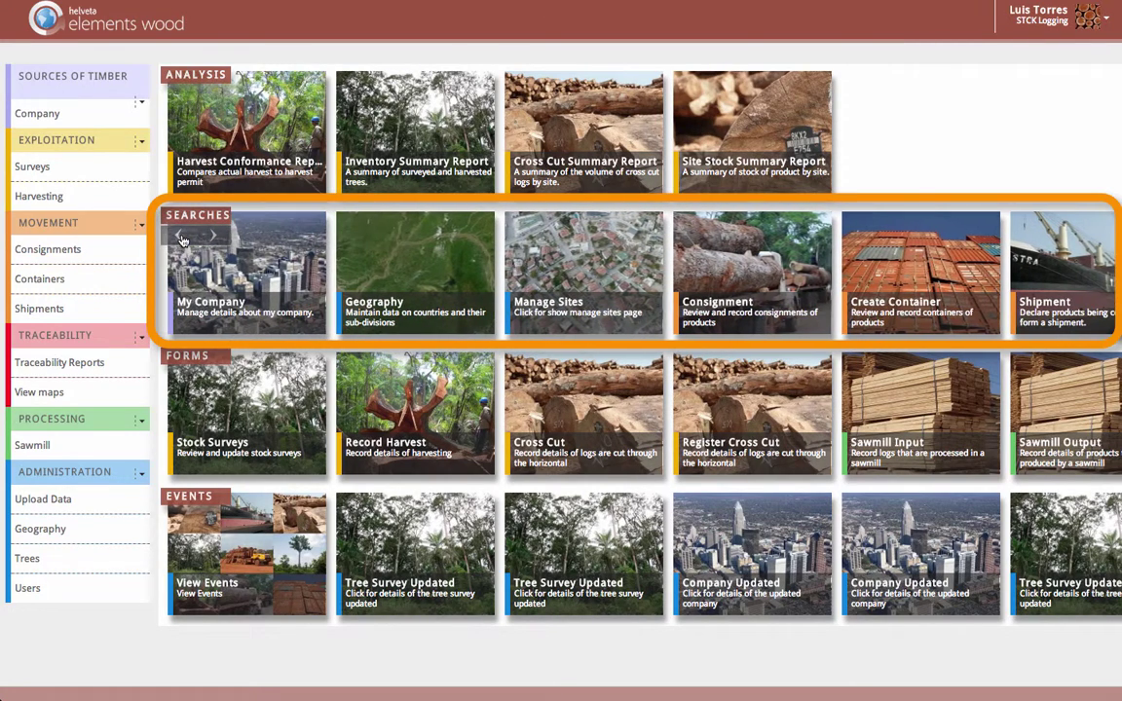
click(215, 378)
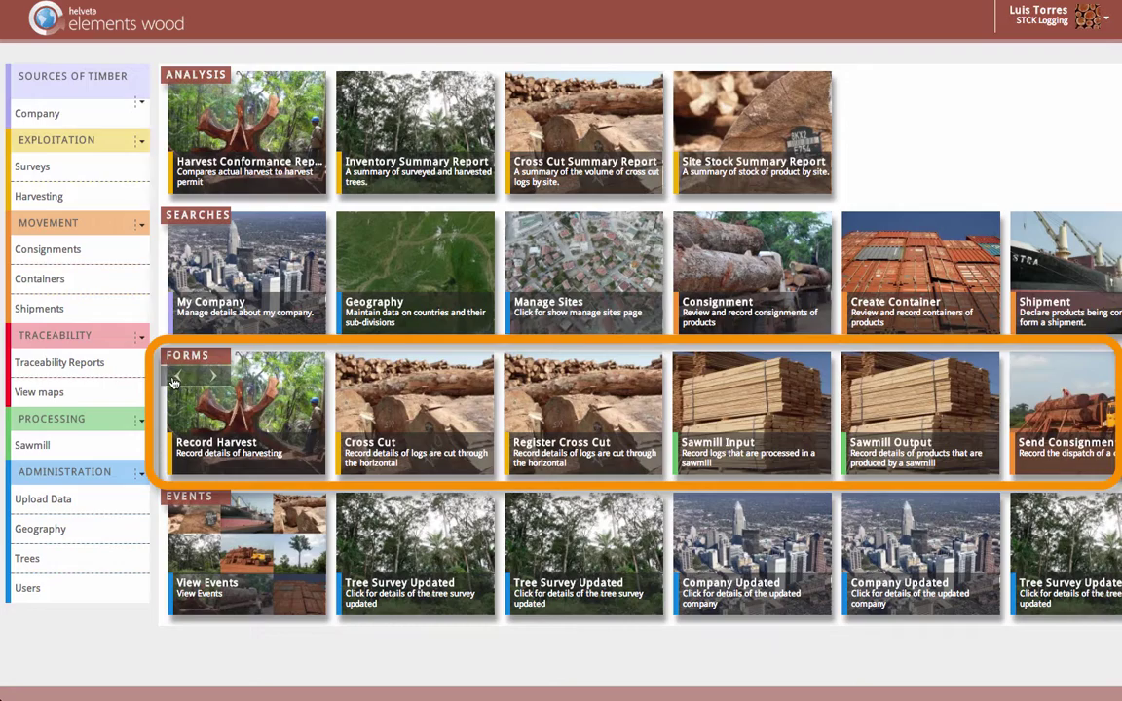
click(178, 376)
click(211, 434)
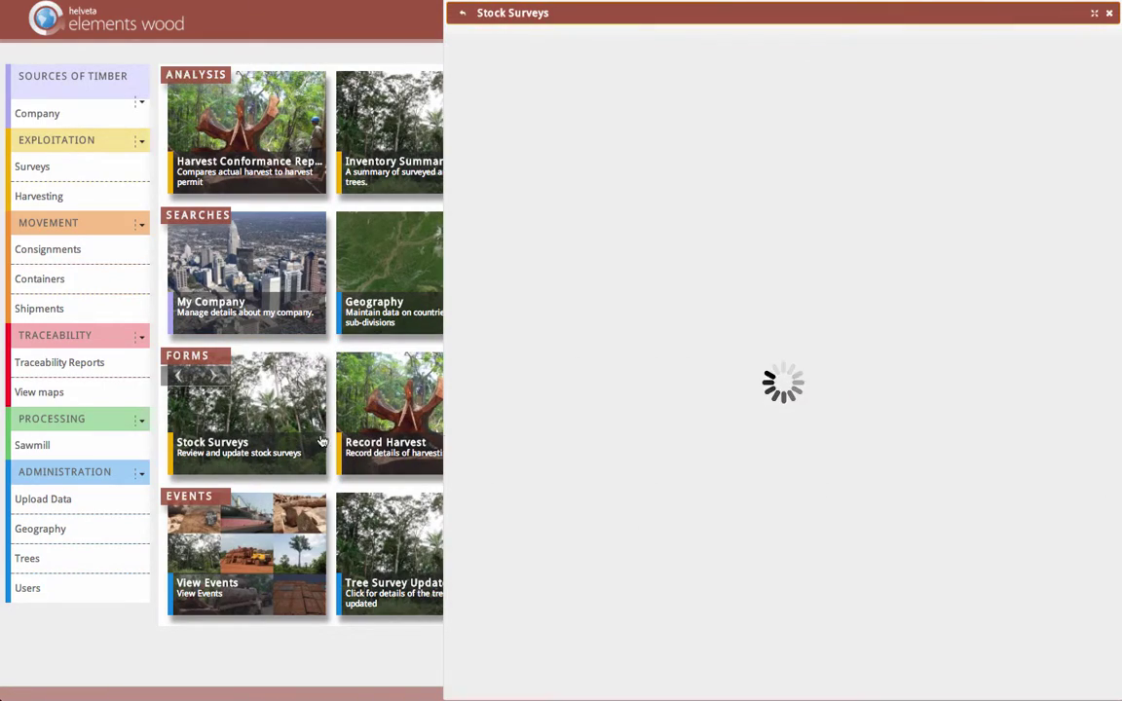
- Close Stock Surveys, view the events list at 15 per page, then close it
click(1108, 13)
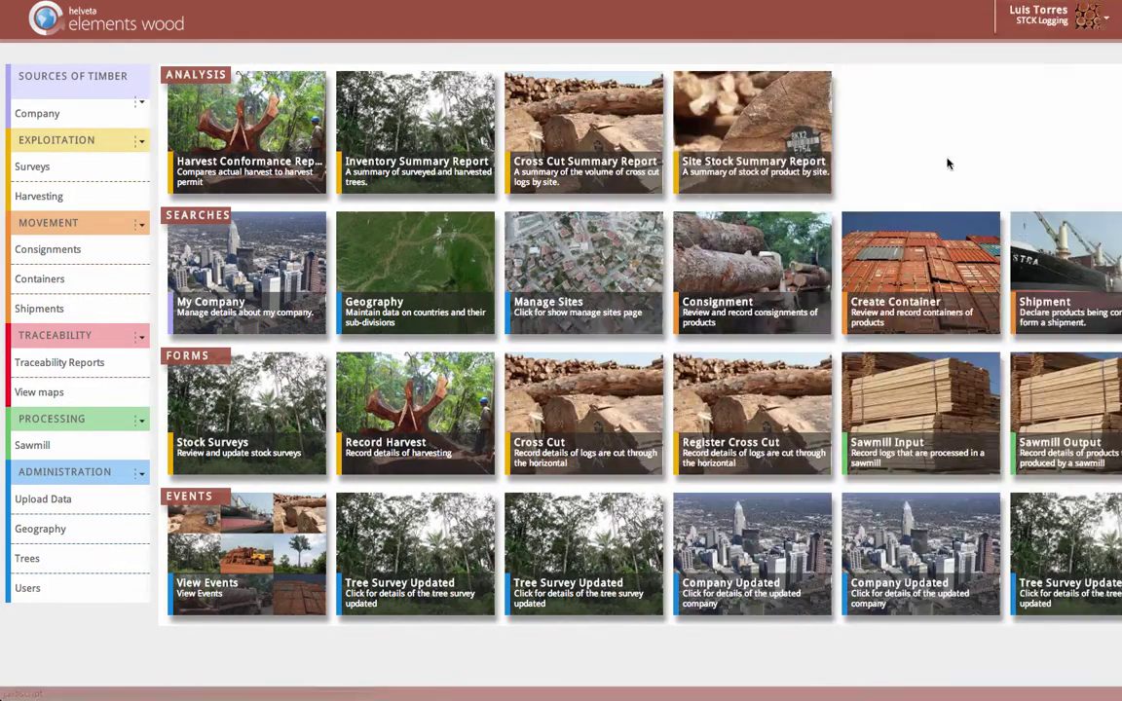
click(256, 560)
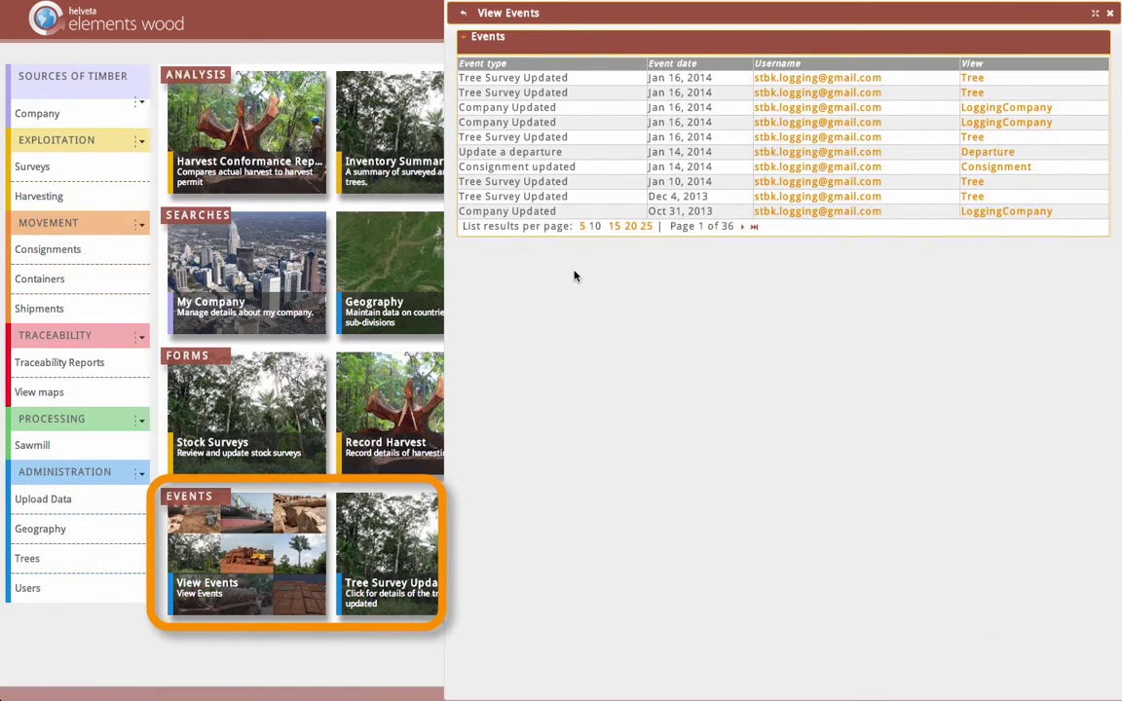
click(614, 227)
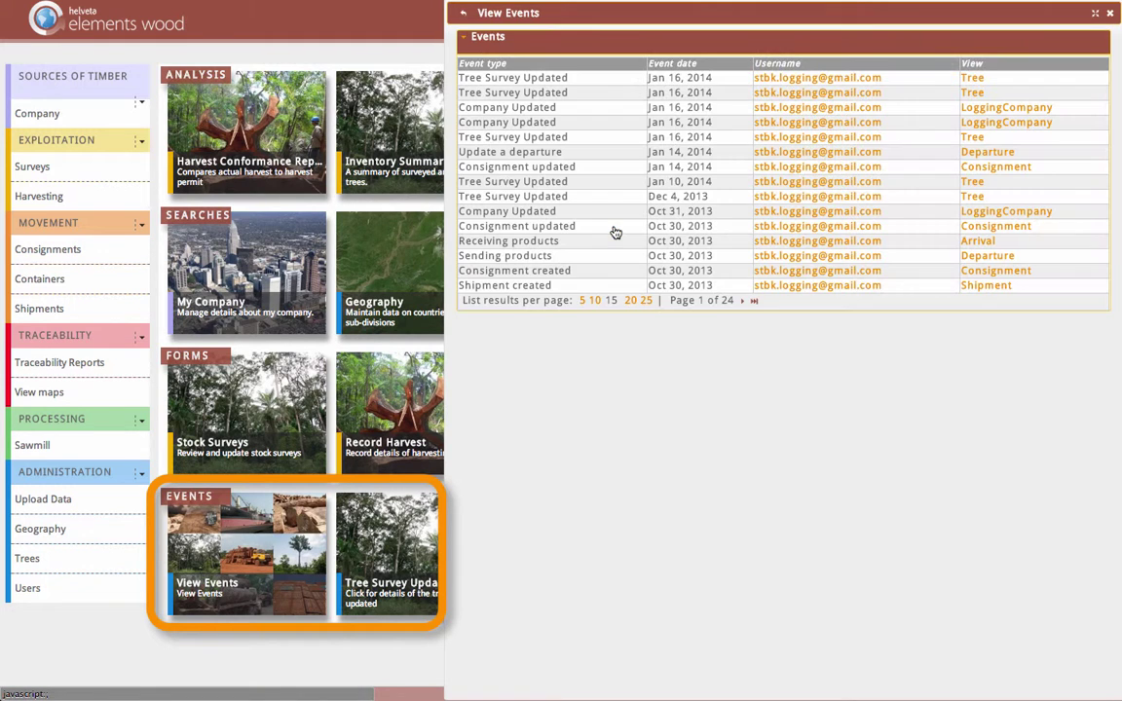
click(1109, 13)
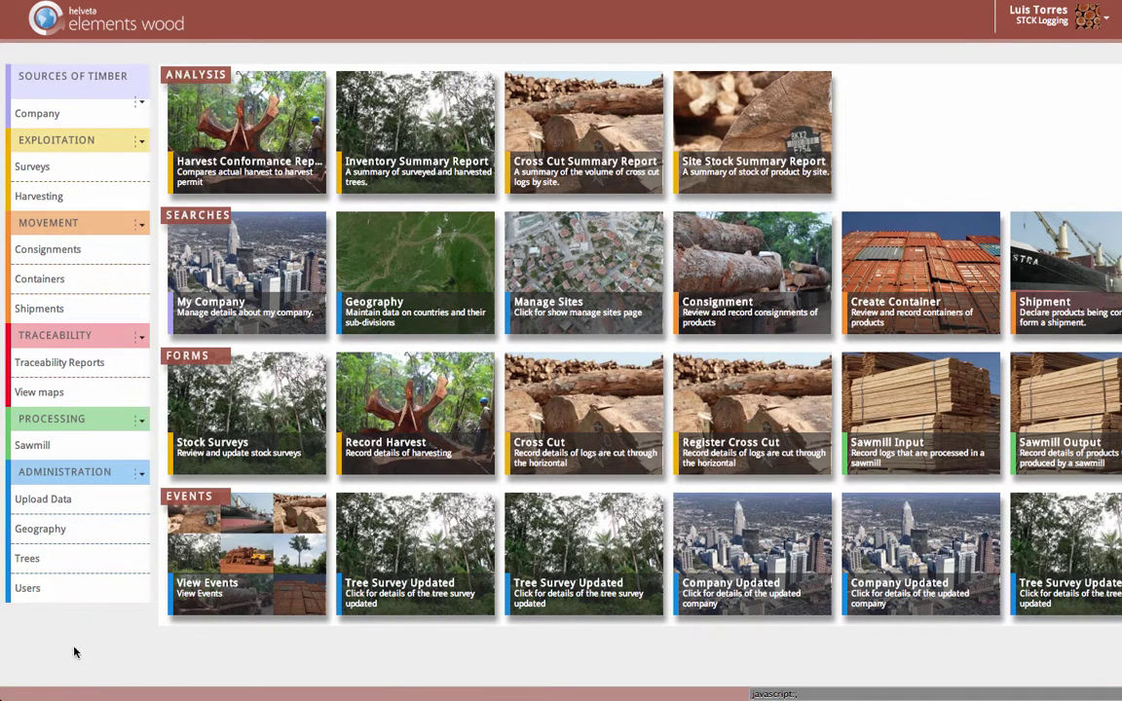
click(77, 532)
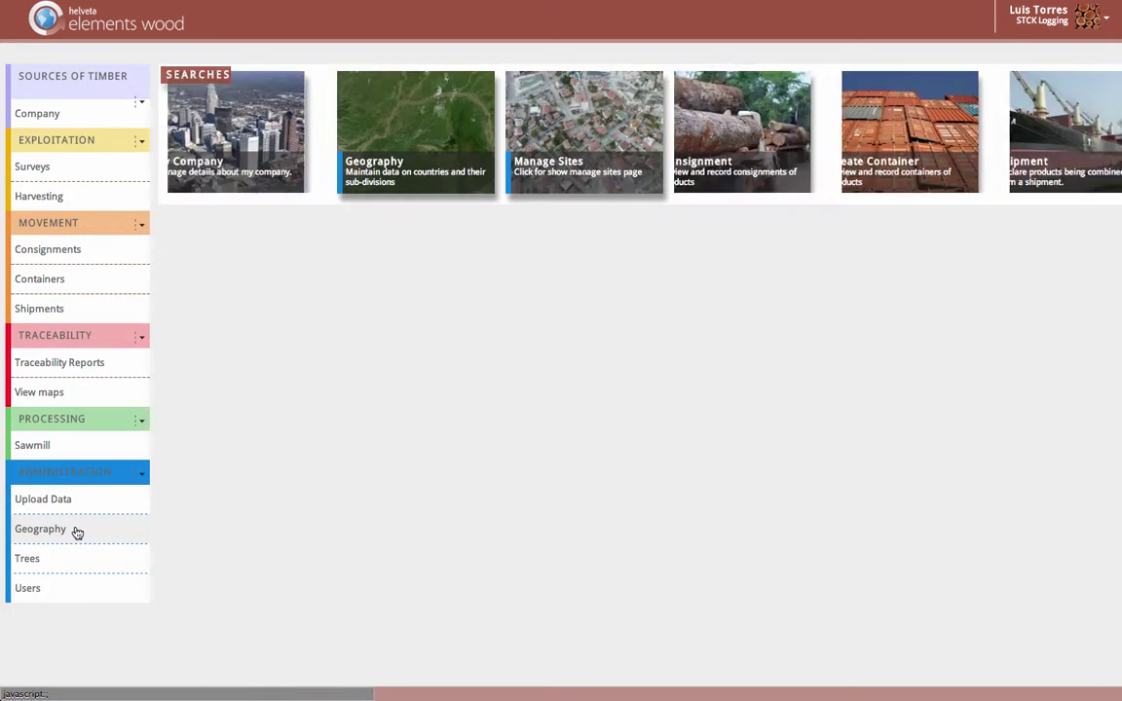
click(350, 165)
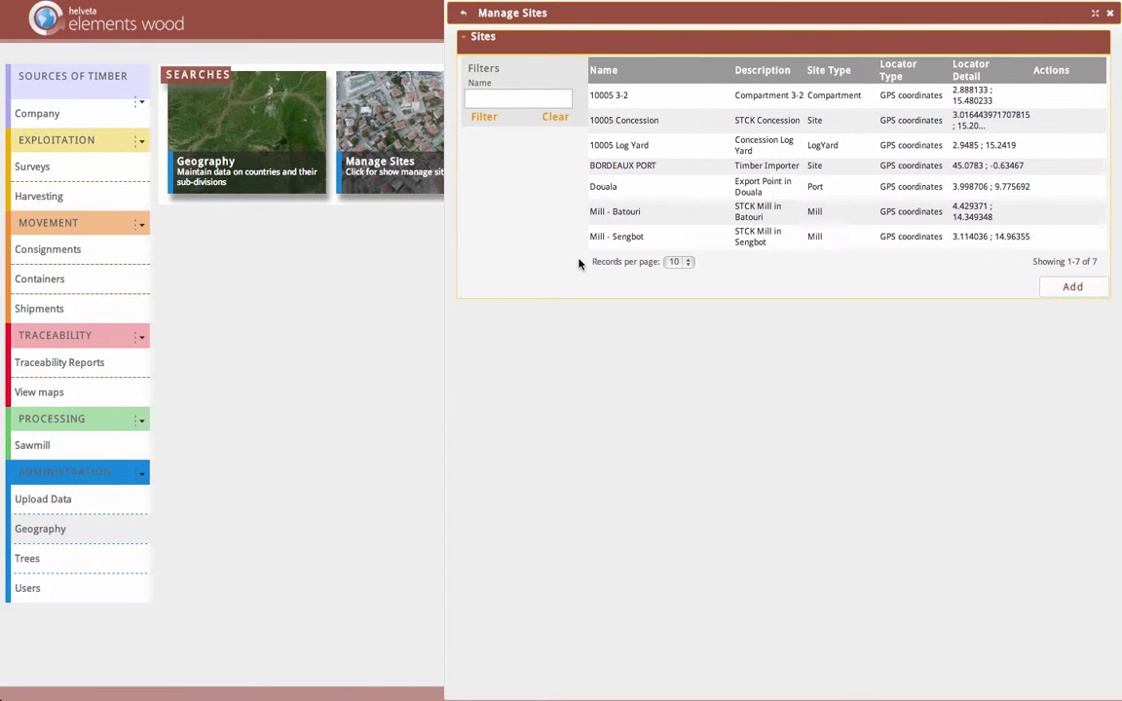
click(599, 96)
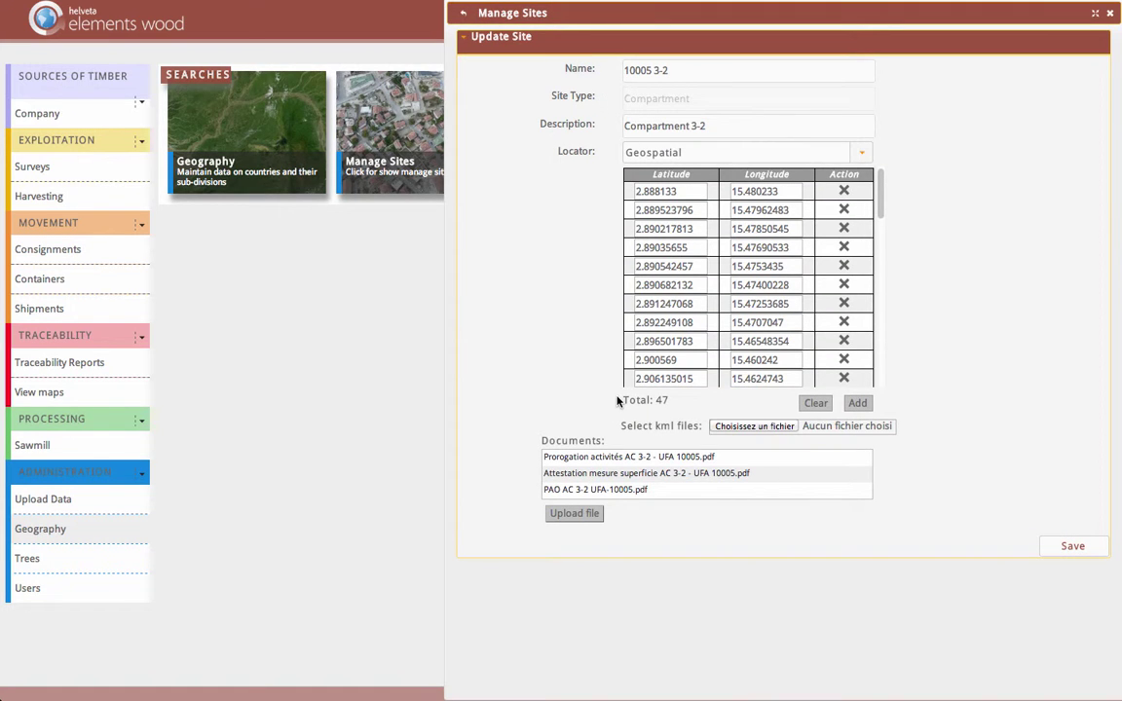
click(607, 490)
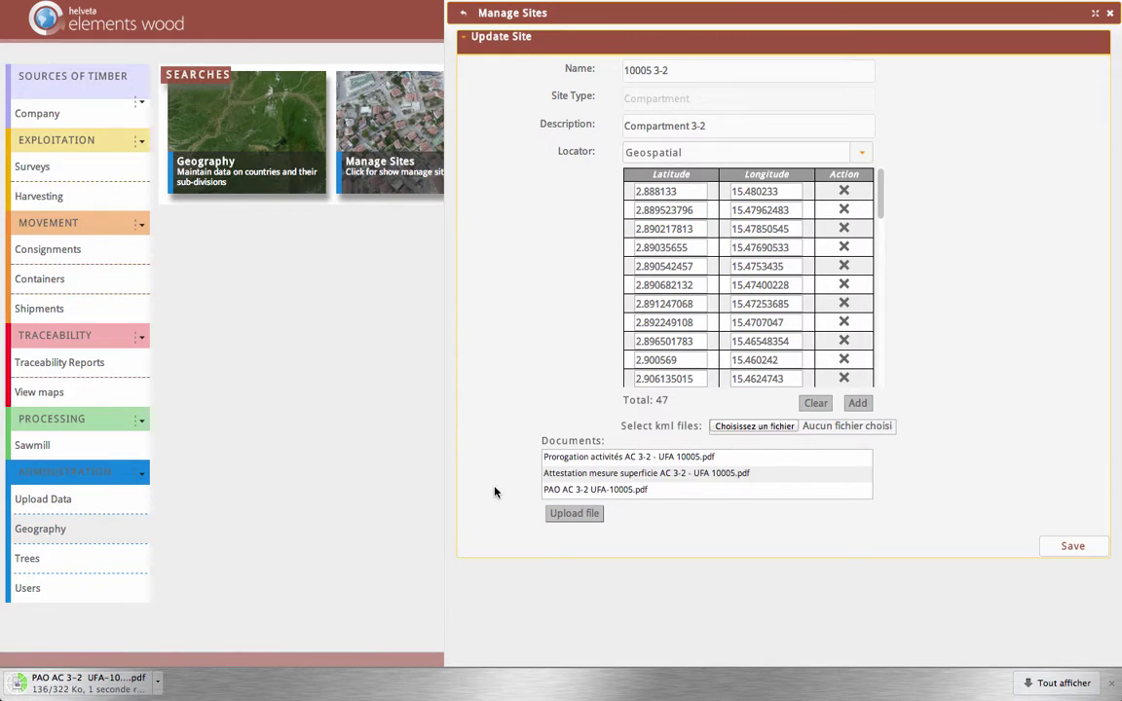
click(127, 685)
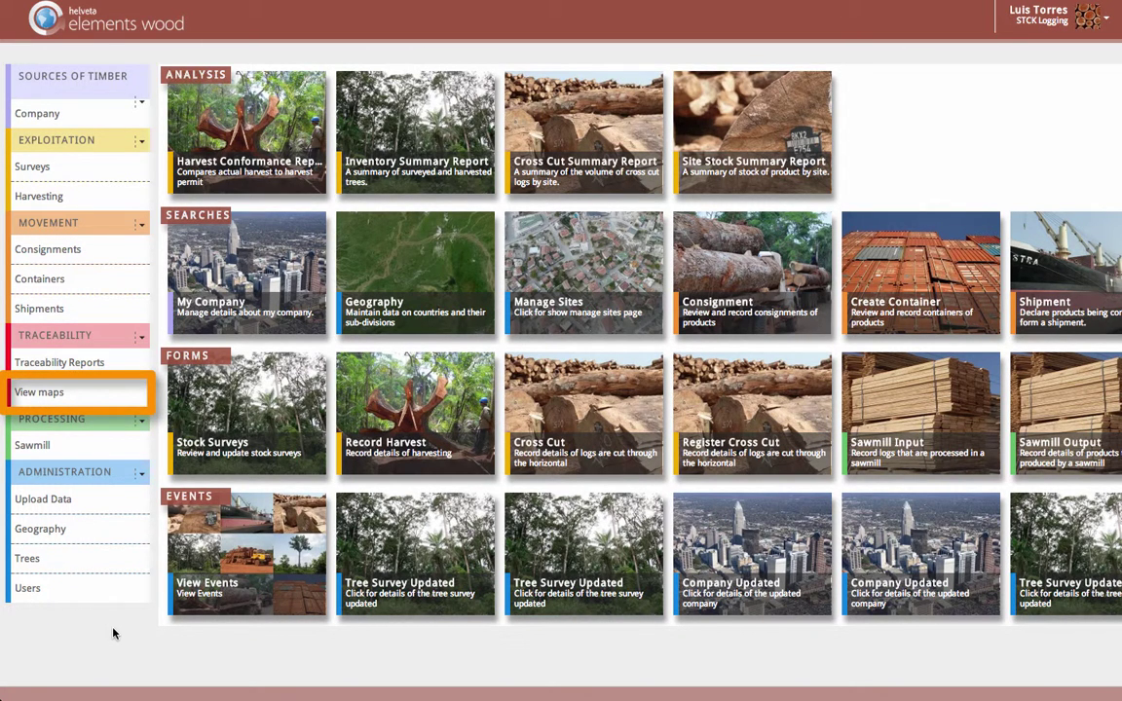
- Open the maps page and switch the base map to Satellite and back to Map
click(88, 393)
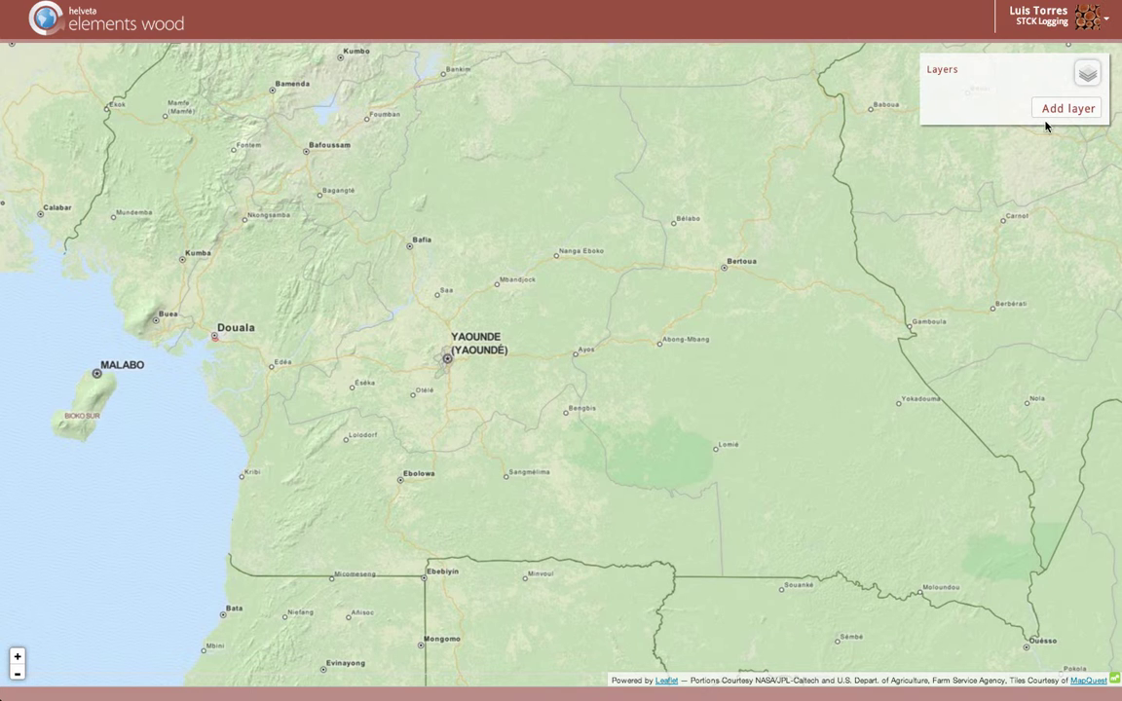
mouse_move(1085, 76)
click(1071, 98)
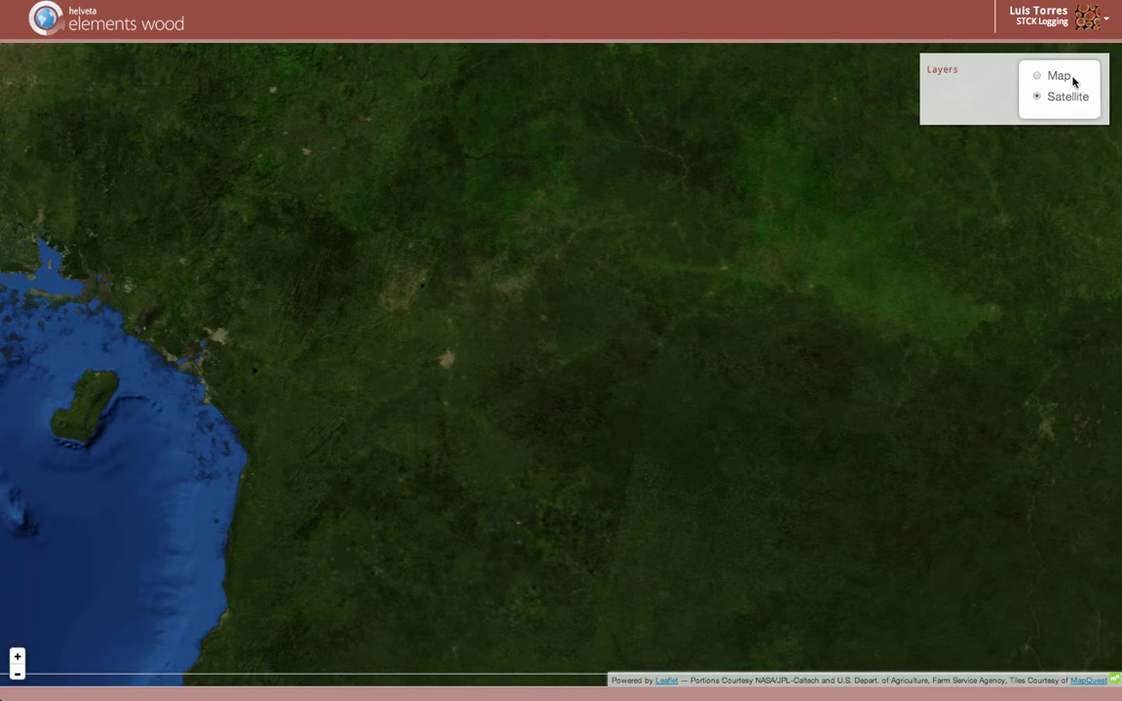
click(1070, 78)
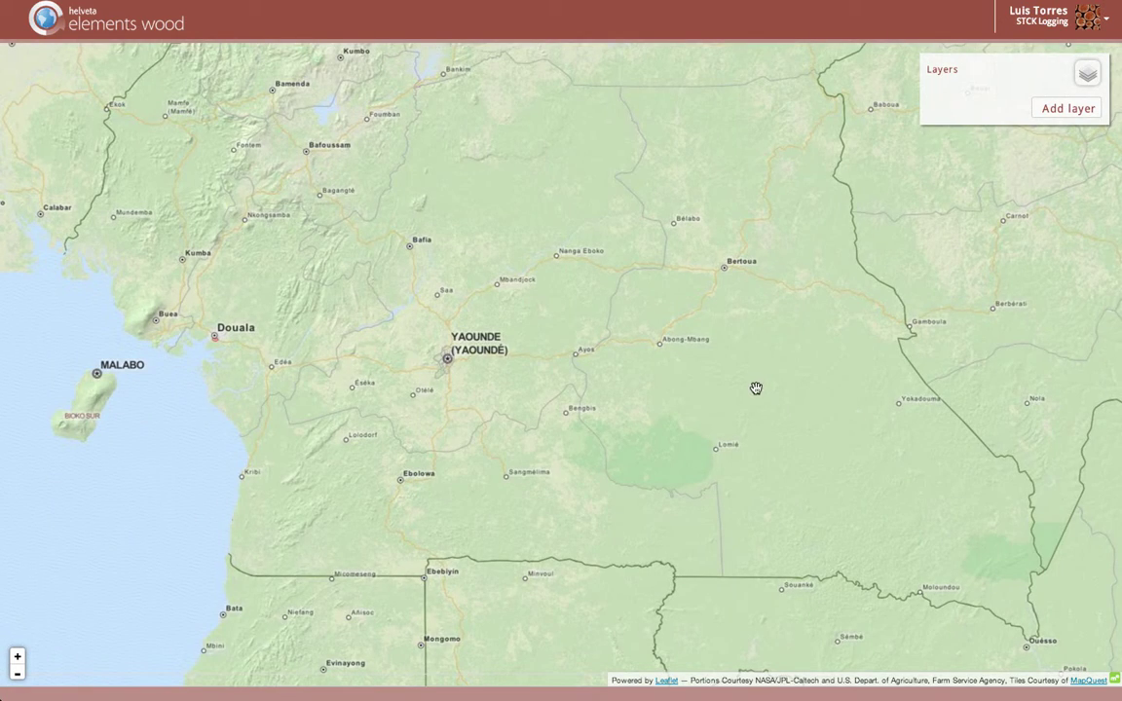
drag(753, 389, 777, 373)
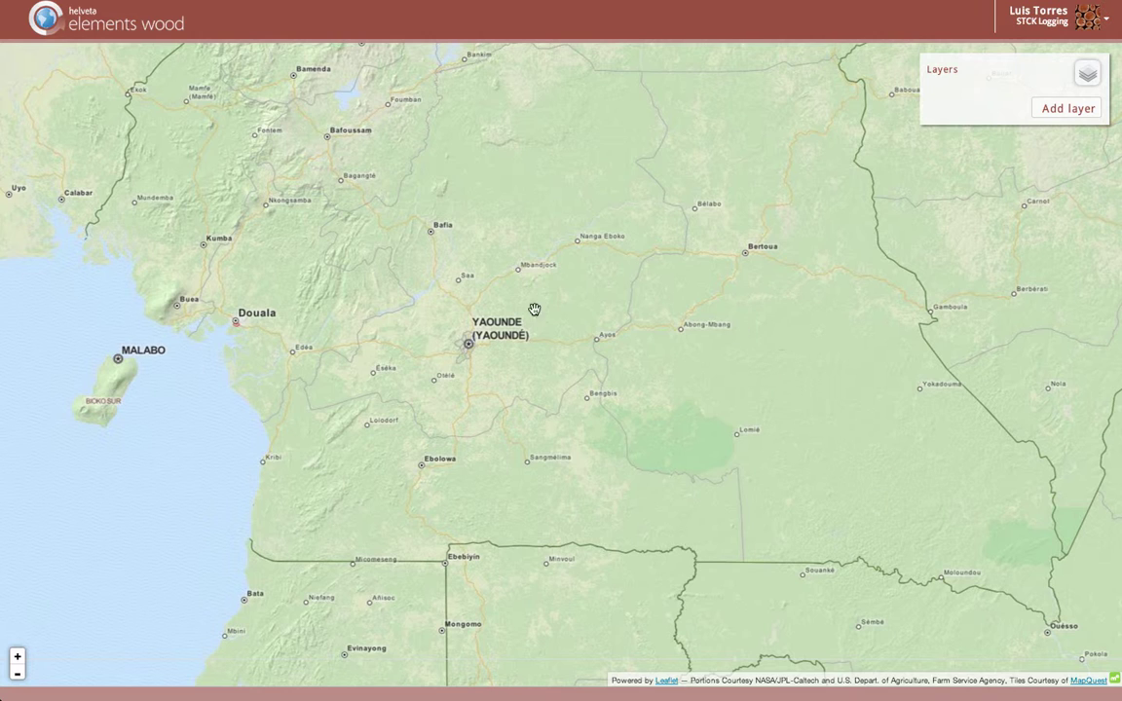
- Add a Sites map layer with site type All
click(1077, 110)
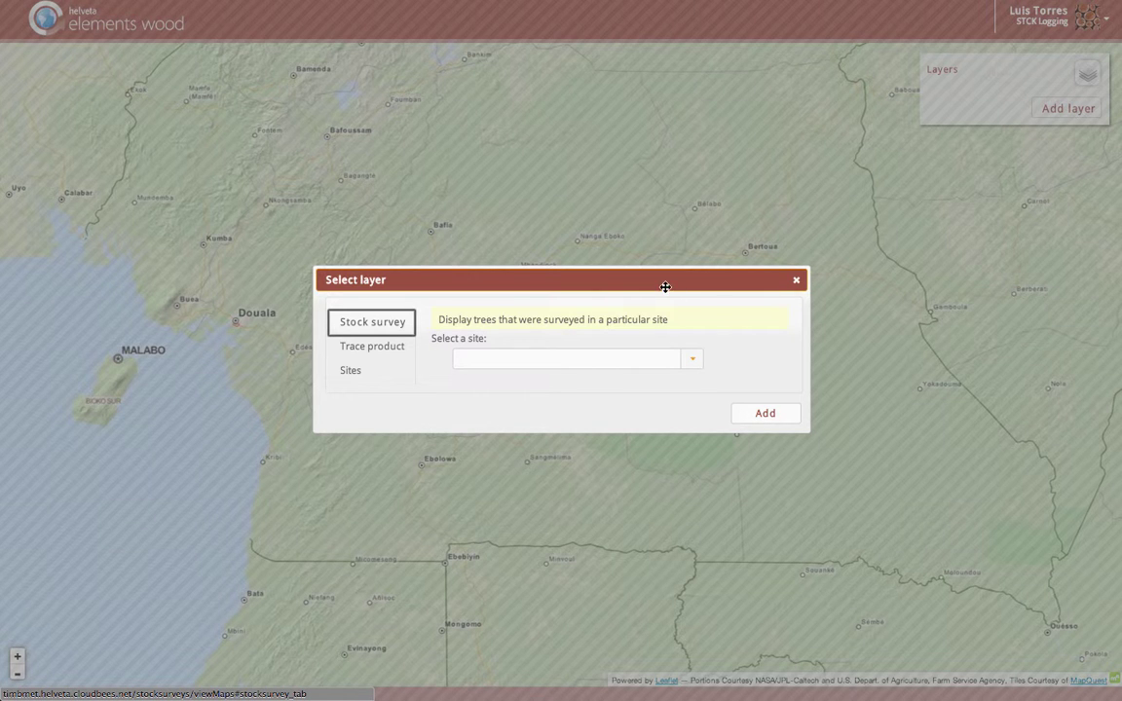
drag(663, 283, 657, 137)
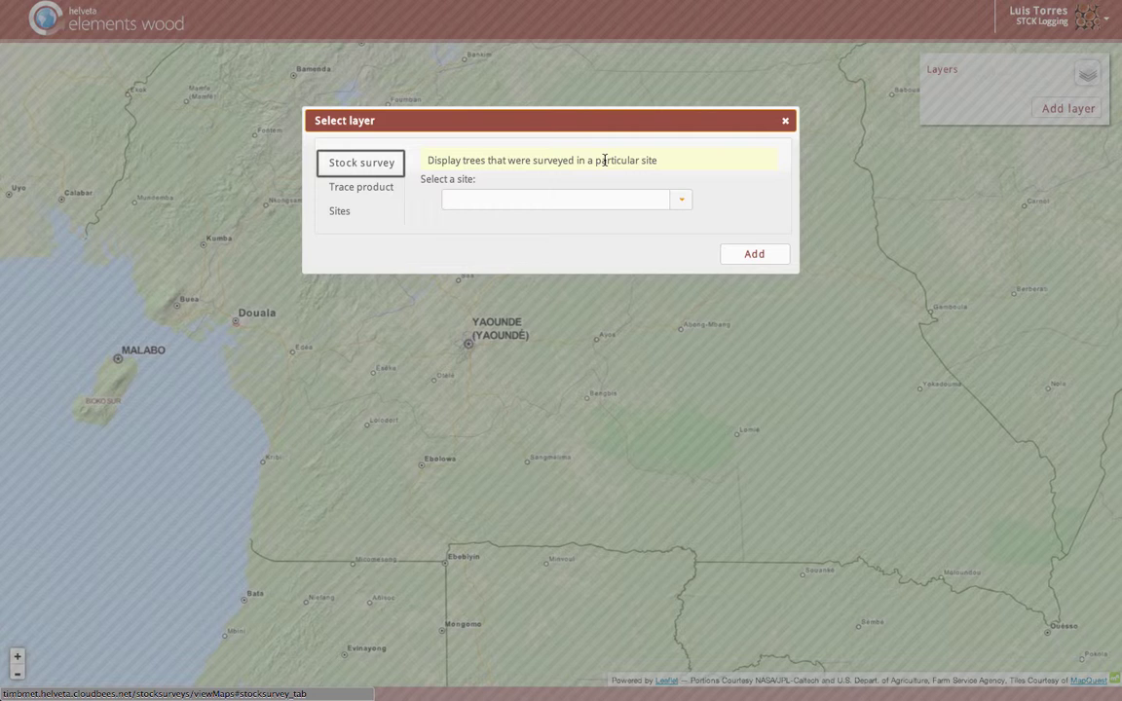
click(400, 187)
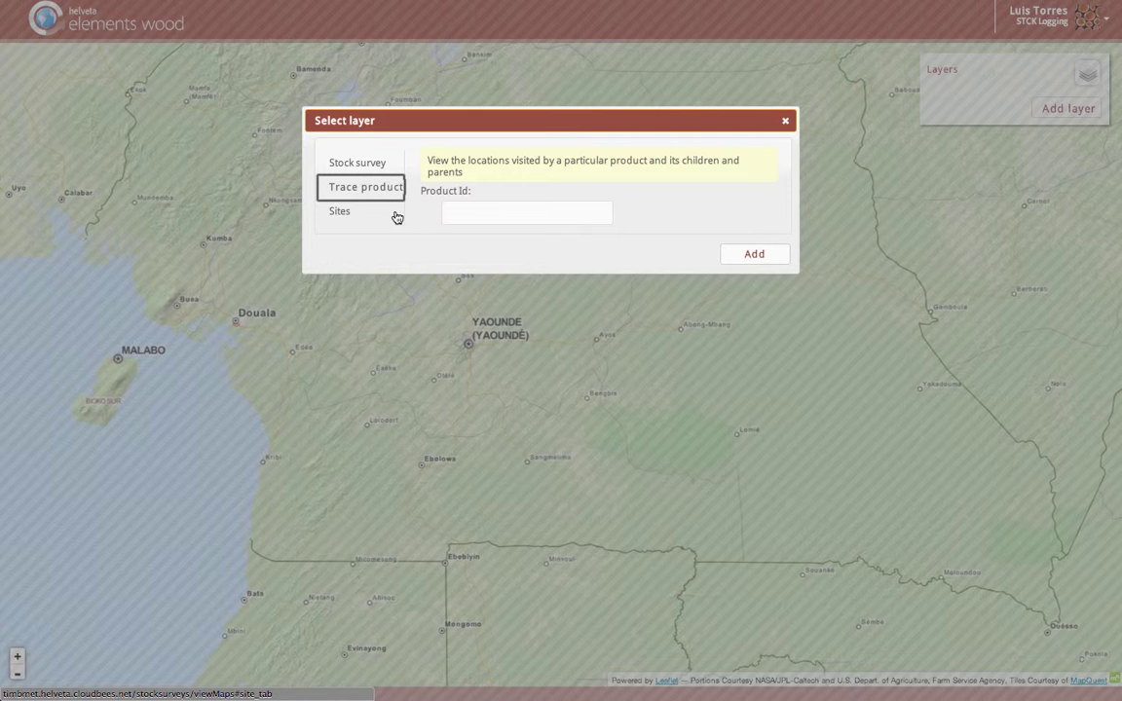
click(395, 213)
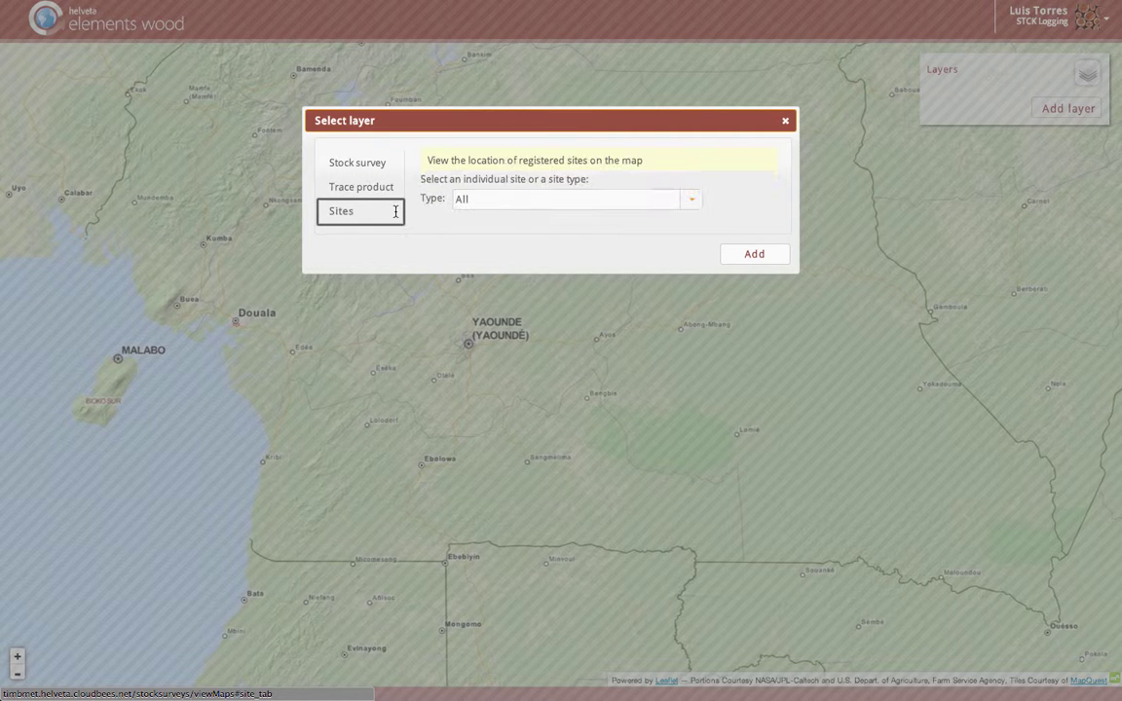
click(693, 200)
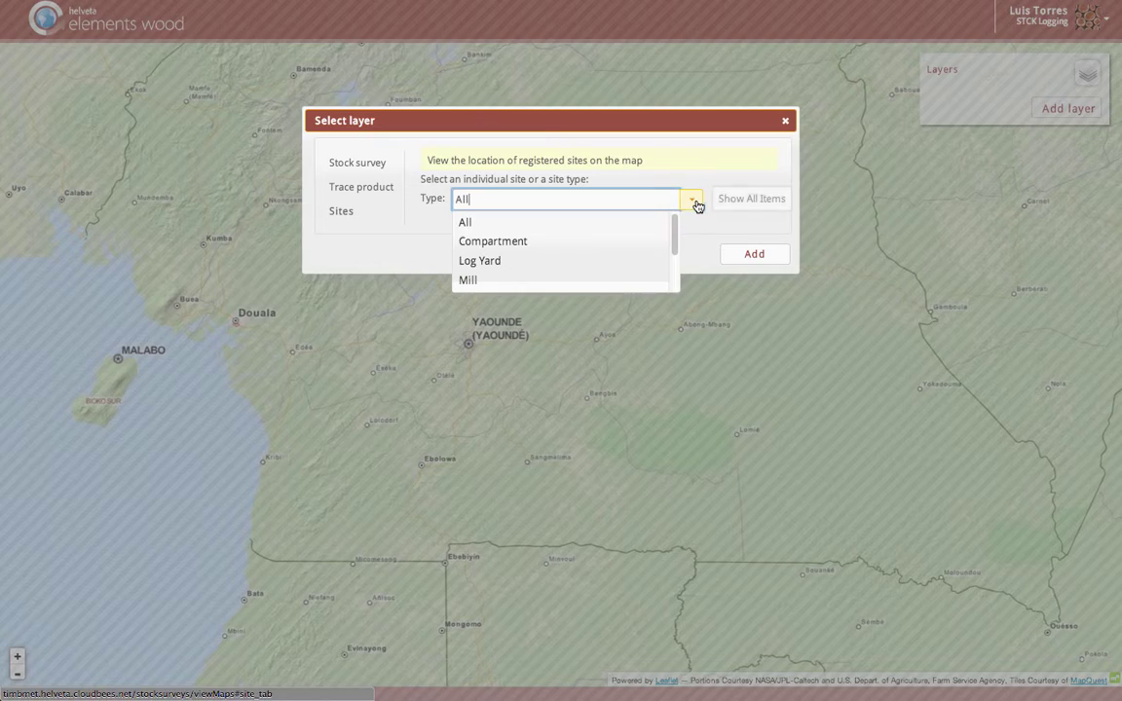
click(760, 255)
- Add a second Sites layer for Compartment site 10005 3-2
click(1050, 158)
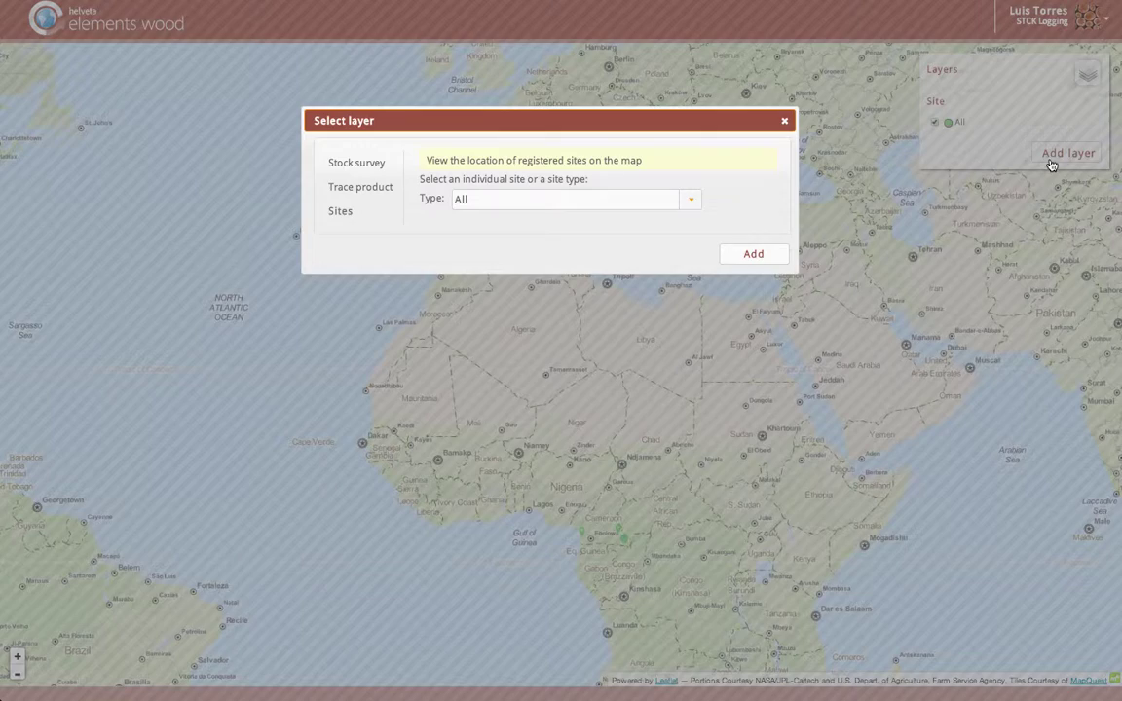
click(689, 201)
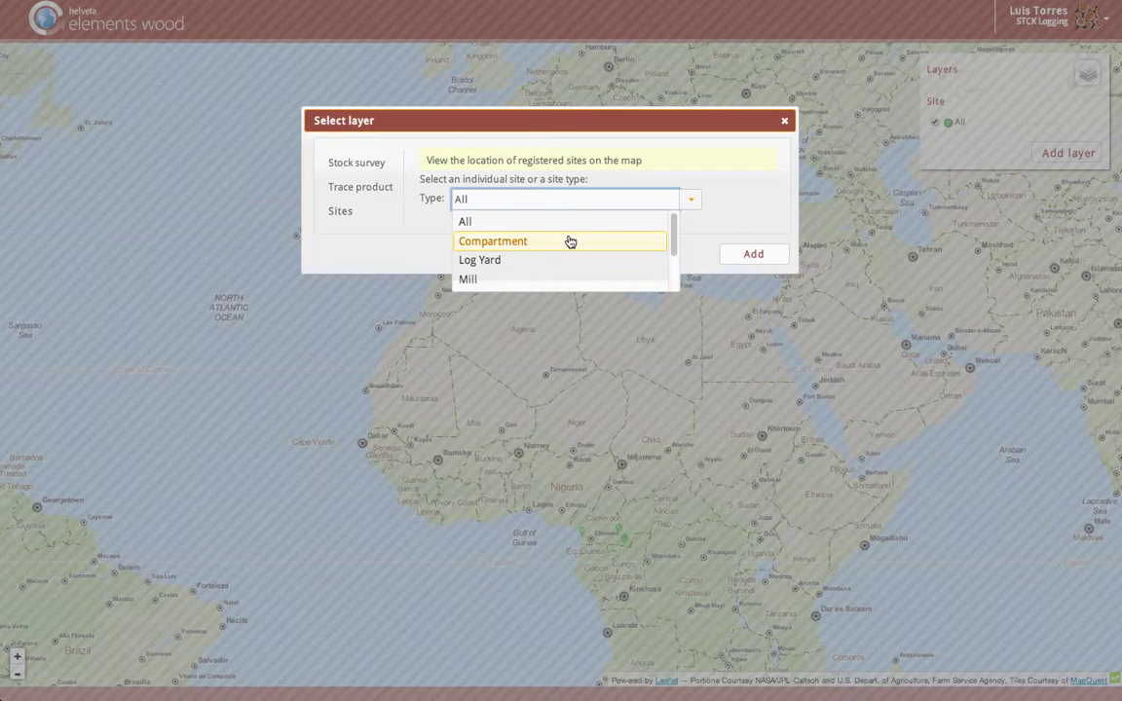
click(565, 241)
click(689, 226)
click(611, 265)
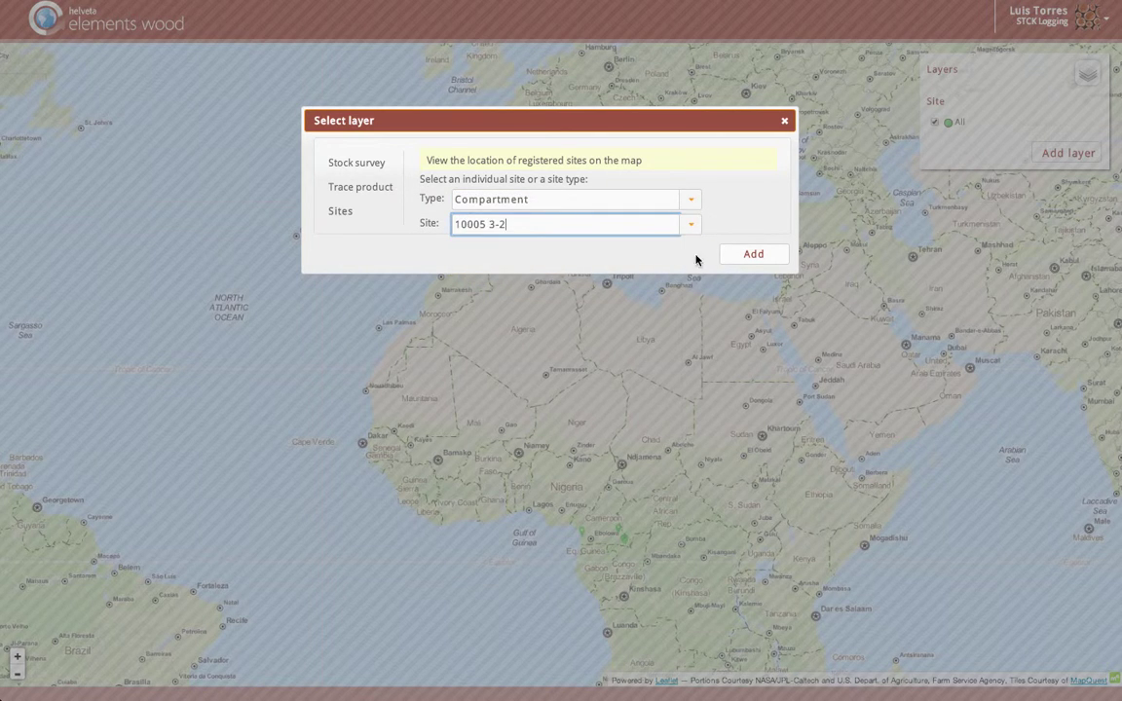
click(753, 253)
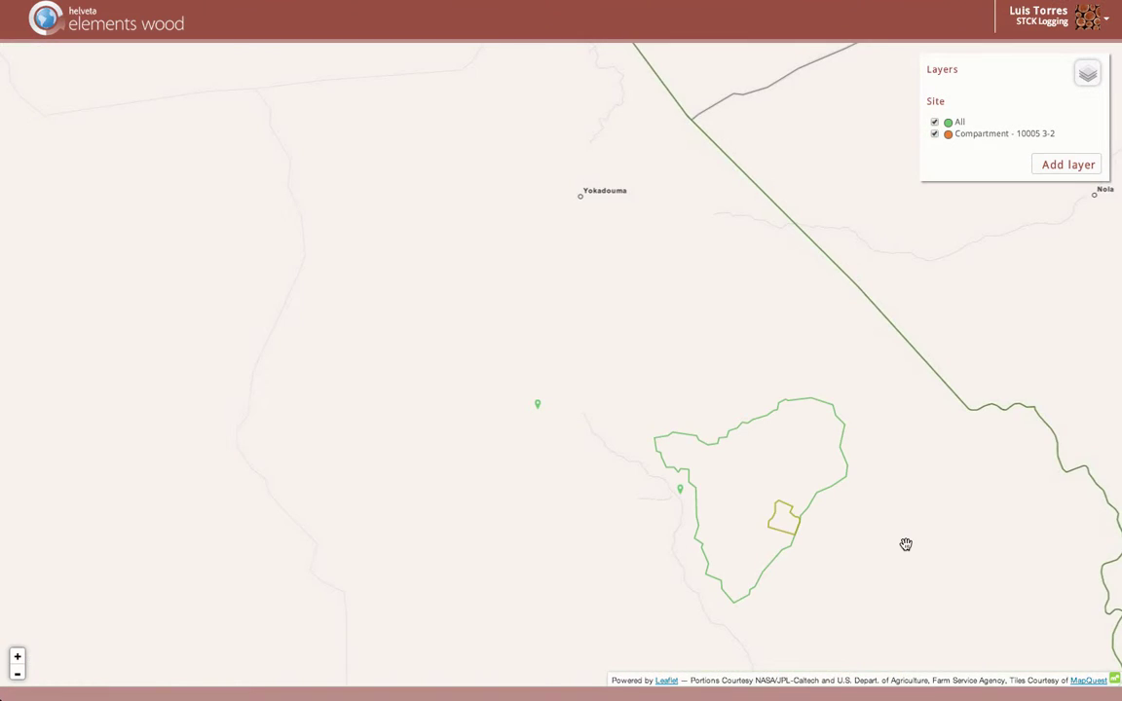
- Inspect site marker details near the compartment, including Mill - Sengbot
click(680, 492)
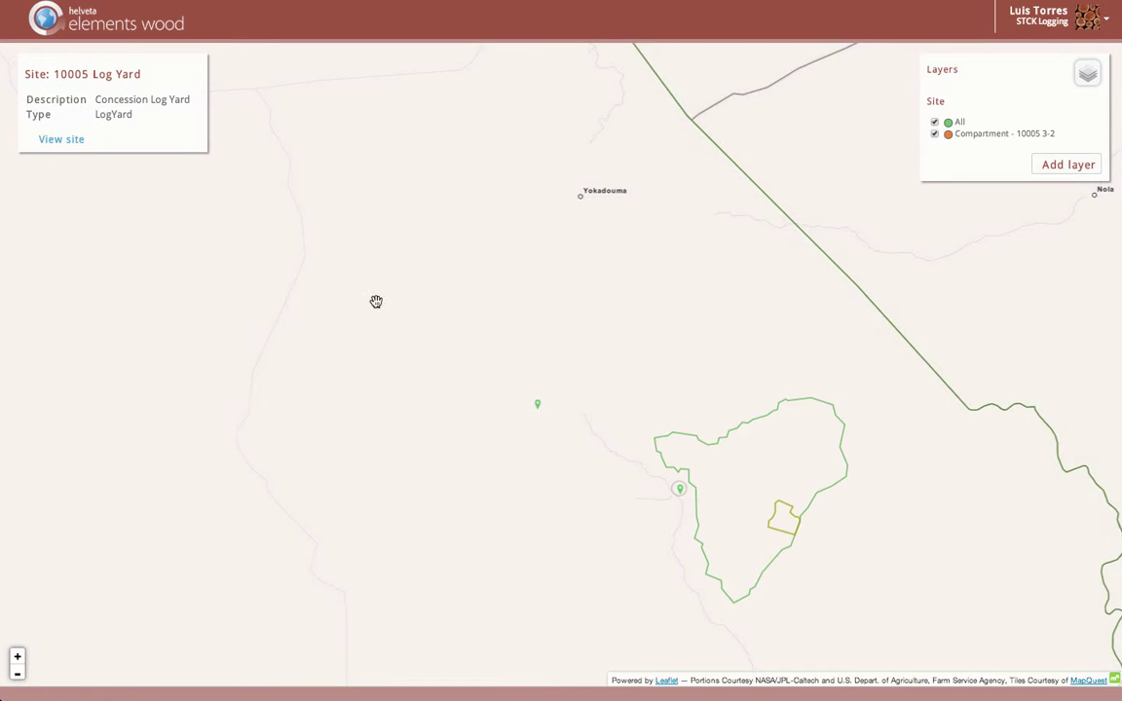
click(679, 494)
drag(551, 485, 645, 511)
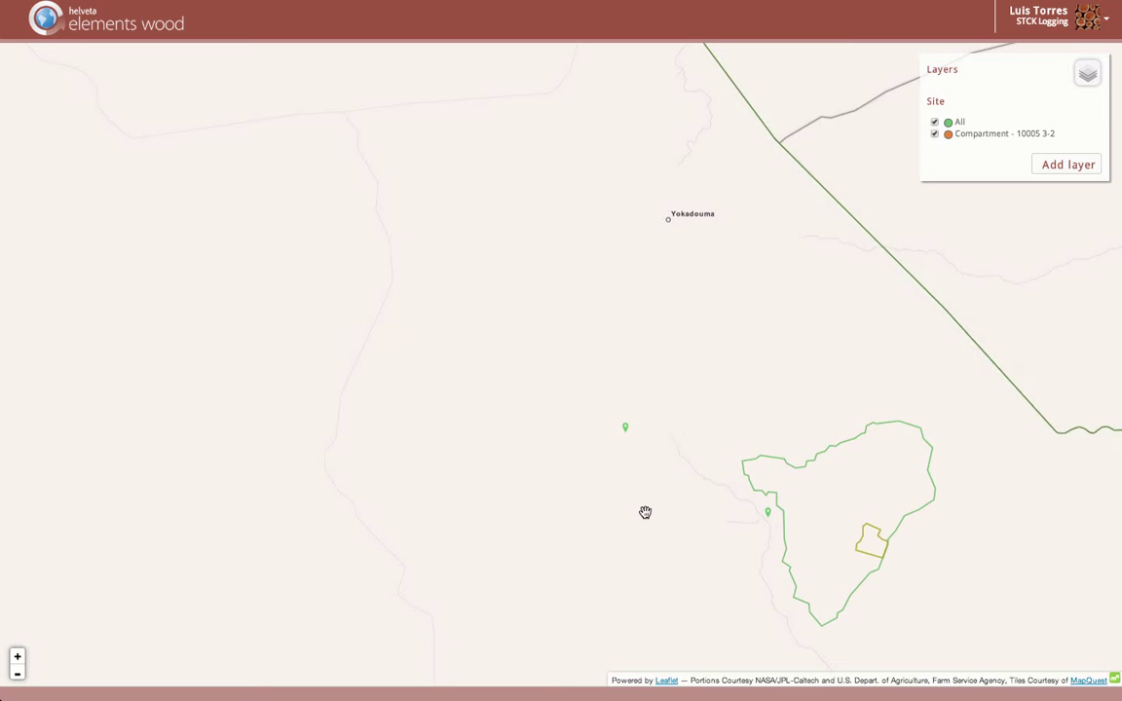
click(627, 430)
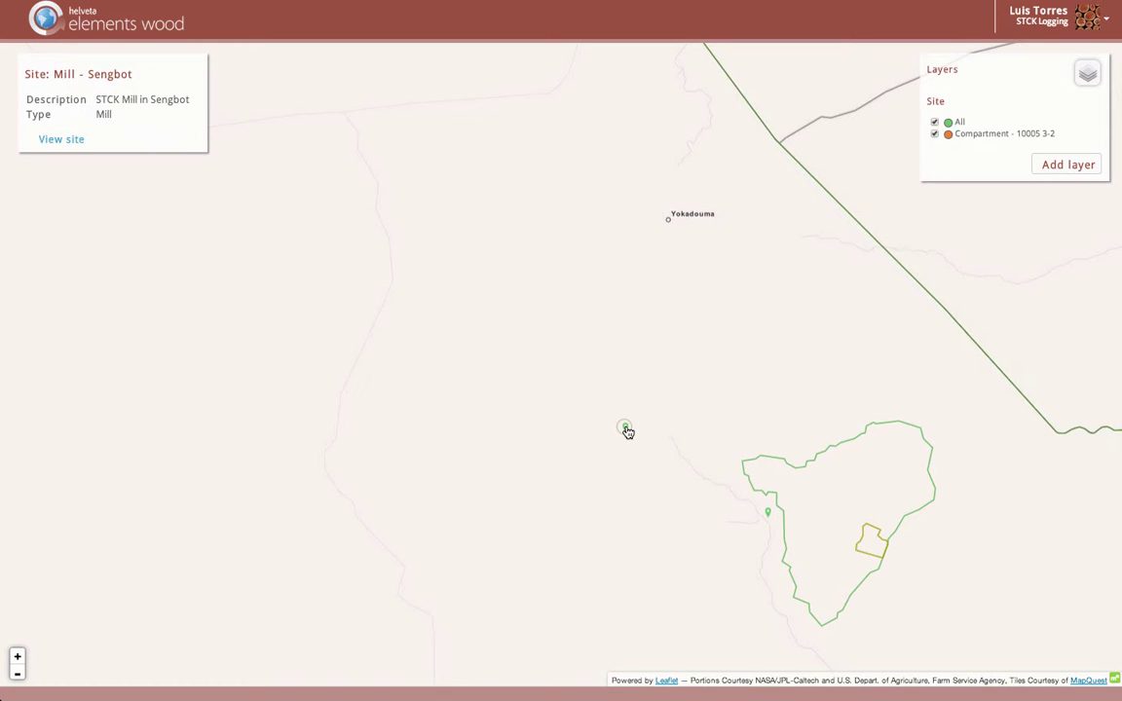
- Pan north-west to view Mill - Batouri, then re-centre on the compartment outline
drag(425, 200, 728, 518)
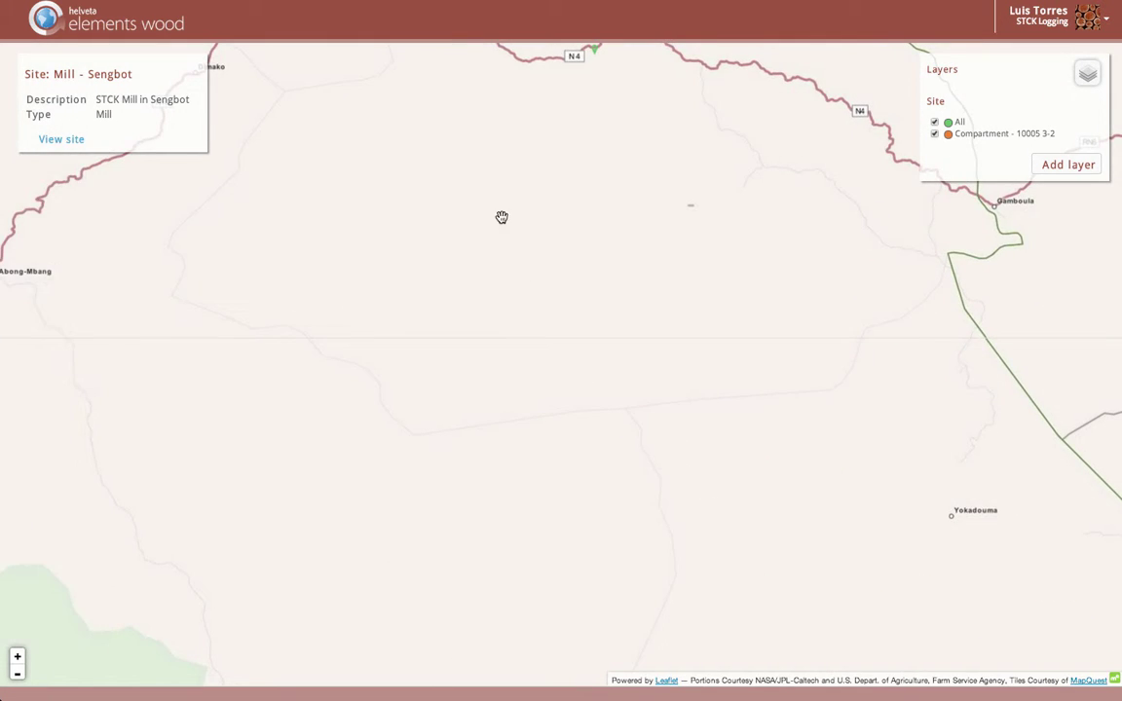
drag(501, 218, 679, 400)
click(771, 235)
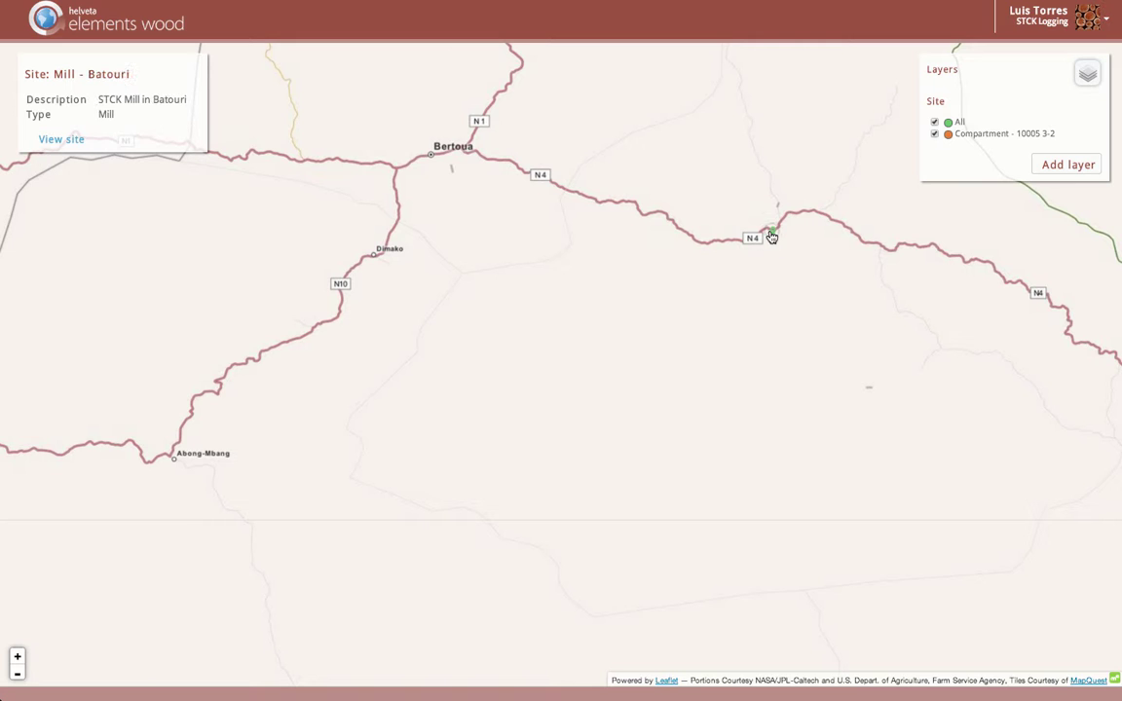
mouse_move(701, 322)
mouse_down()
mouse_move(718, 521)
mouse_move(318, 185)
mouse_up()
scroll(794, 612, up, 1)
drag(816, 618, 773, 546)
- Add a Stock Survey layer for site 10005 3-2 and zoom onto its tree markers
click(1068, 165)
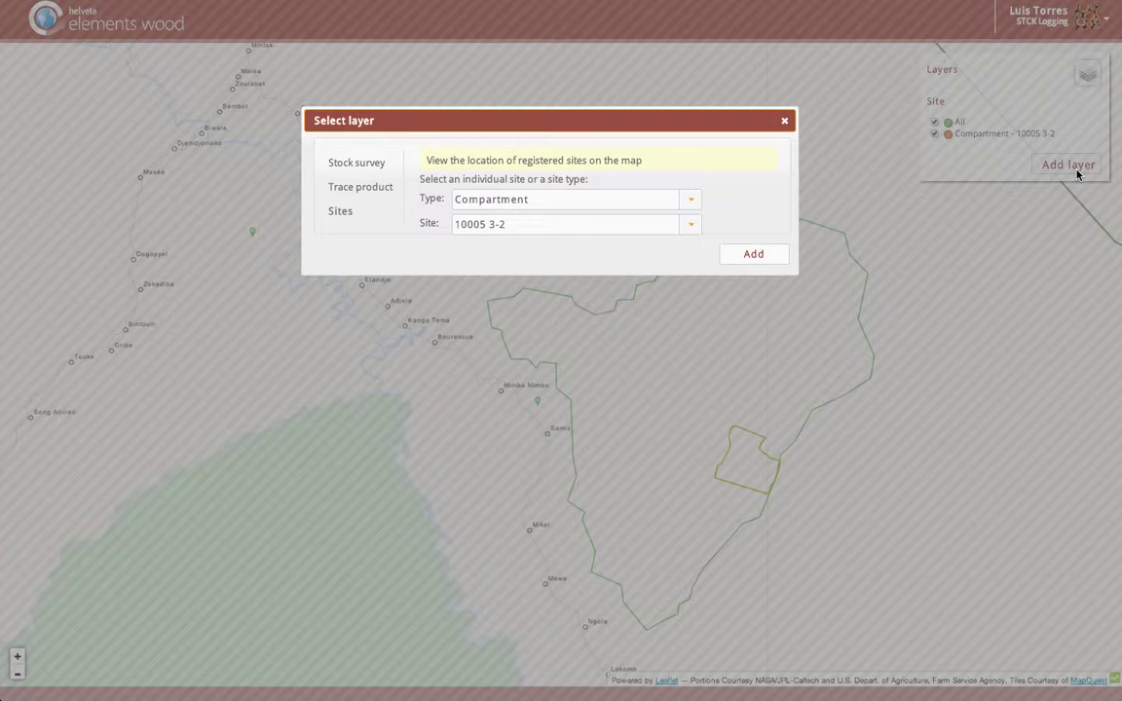
click(363, 167)
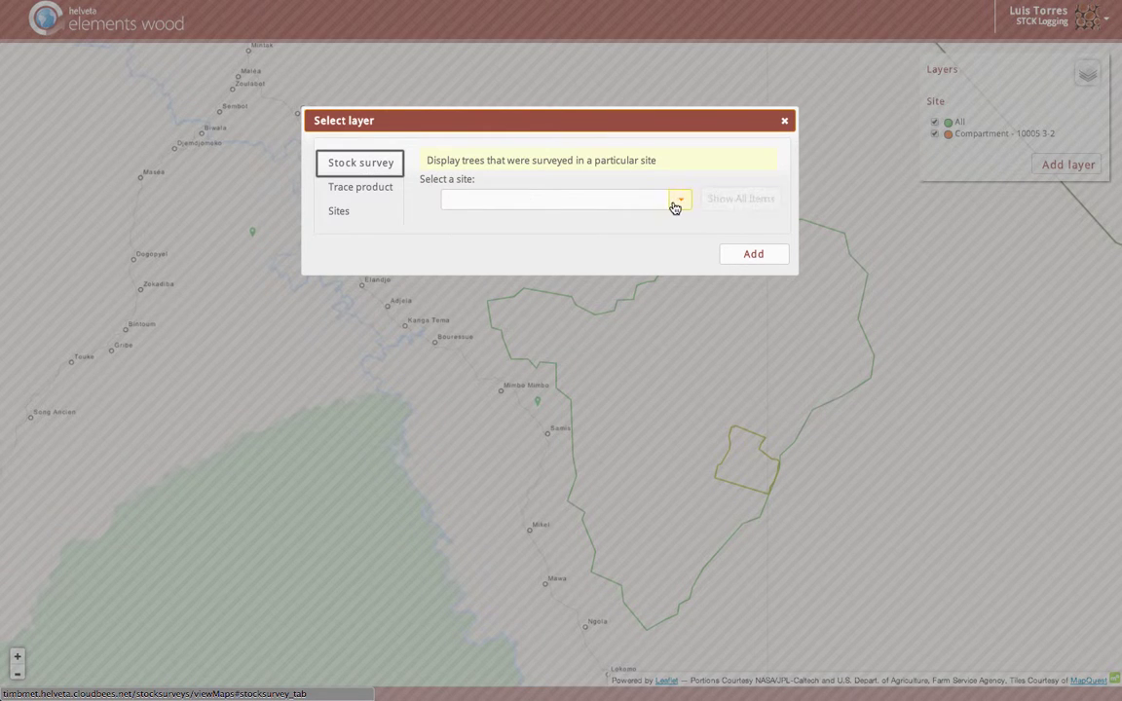
click(679, 199)
click(563, 244)
click(732, 254)
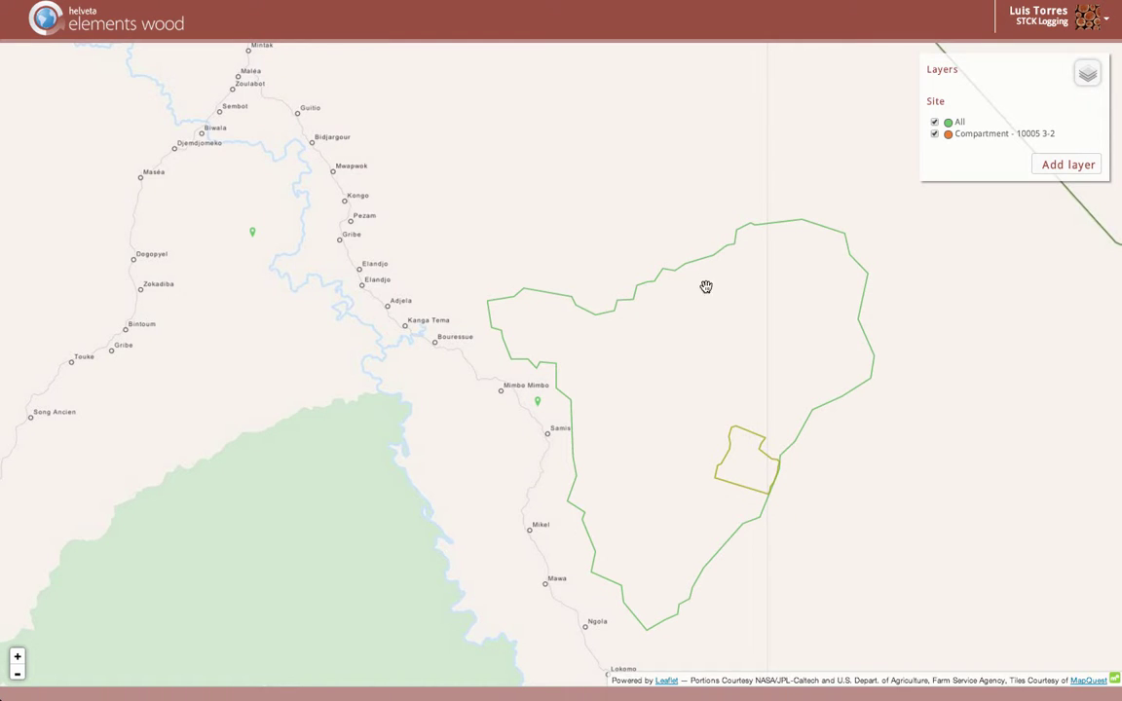
scroll(799, 520, up, 4)
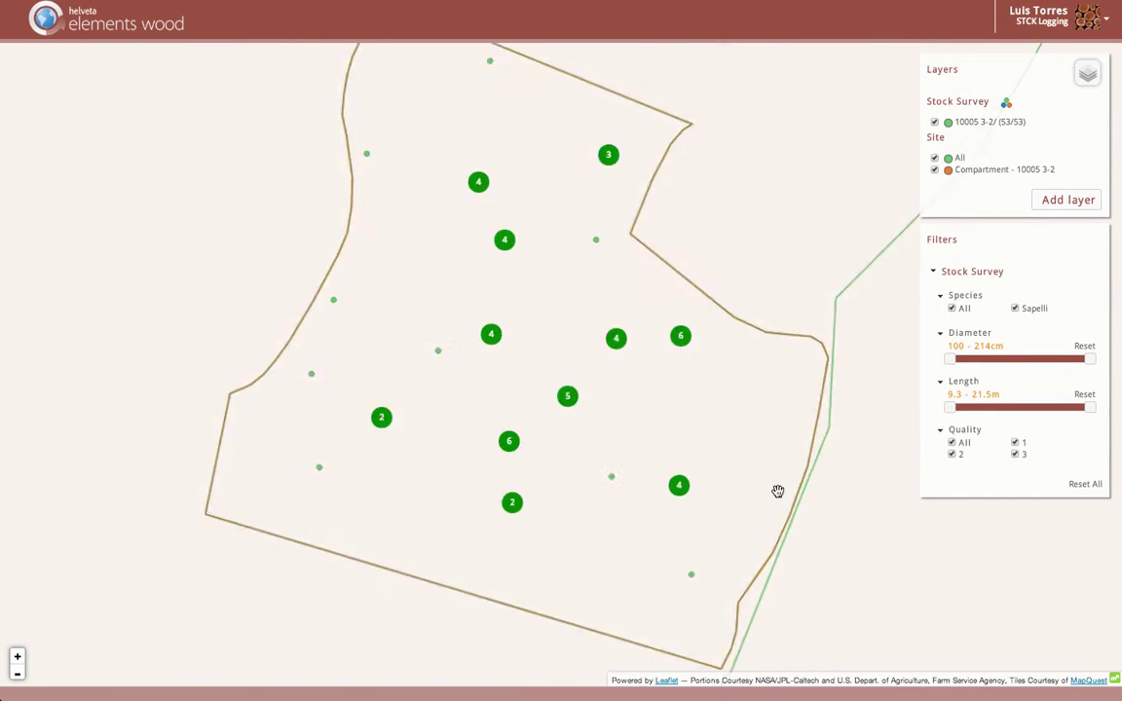
scroll(777, 492, down, 1)
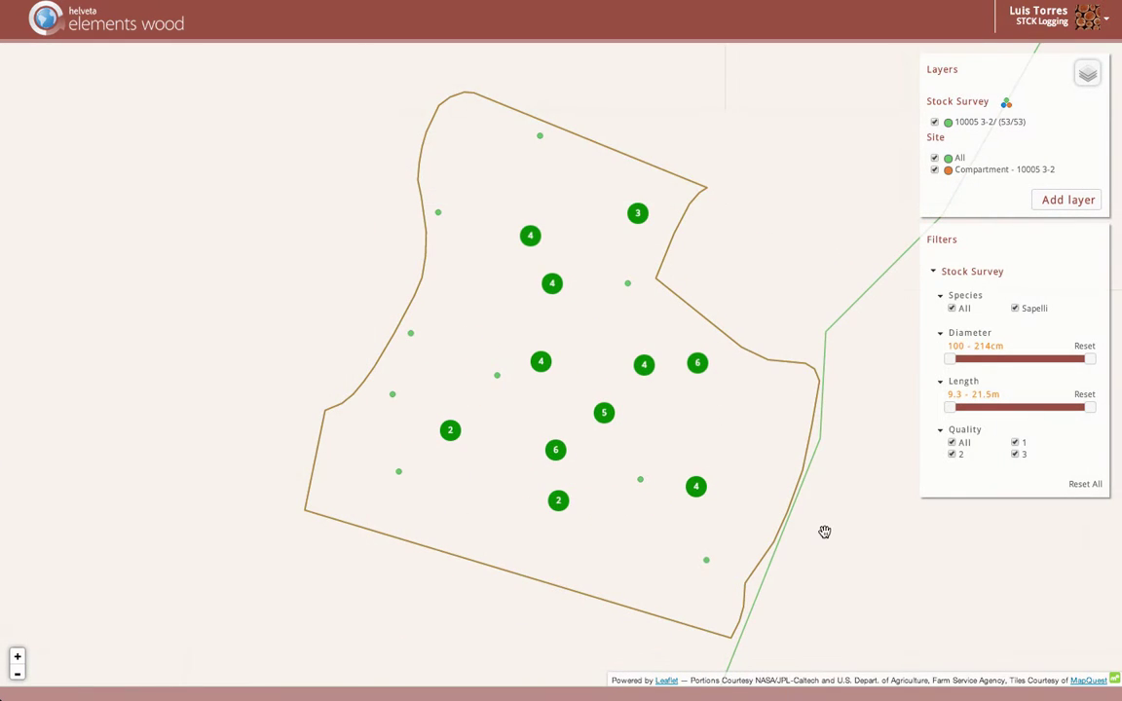
drag(951, 359, 978, 358)
drag(949, 407, 993, 407)
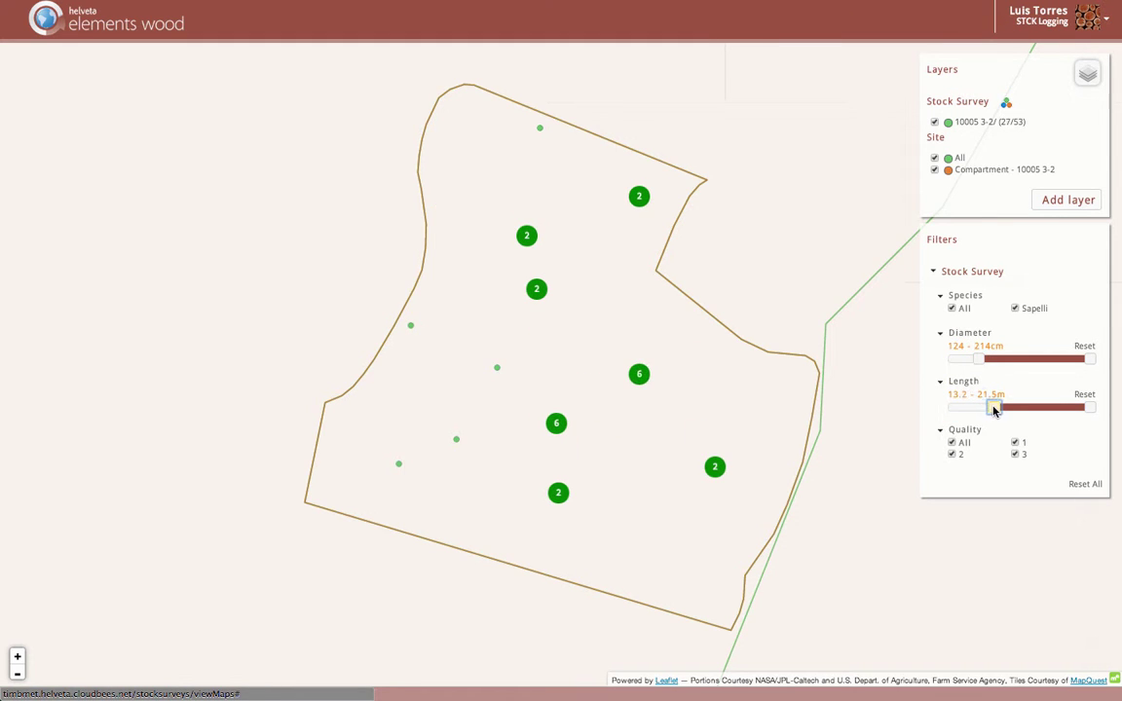
drag(1089, 407, 1066, 414)
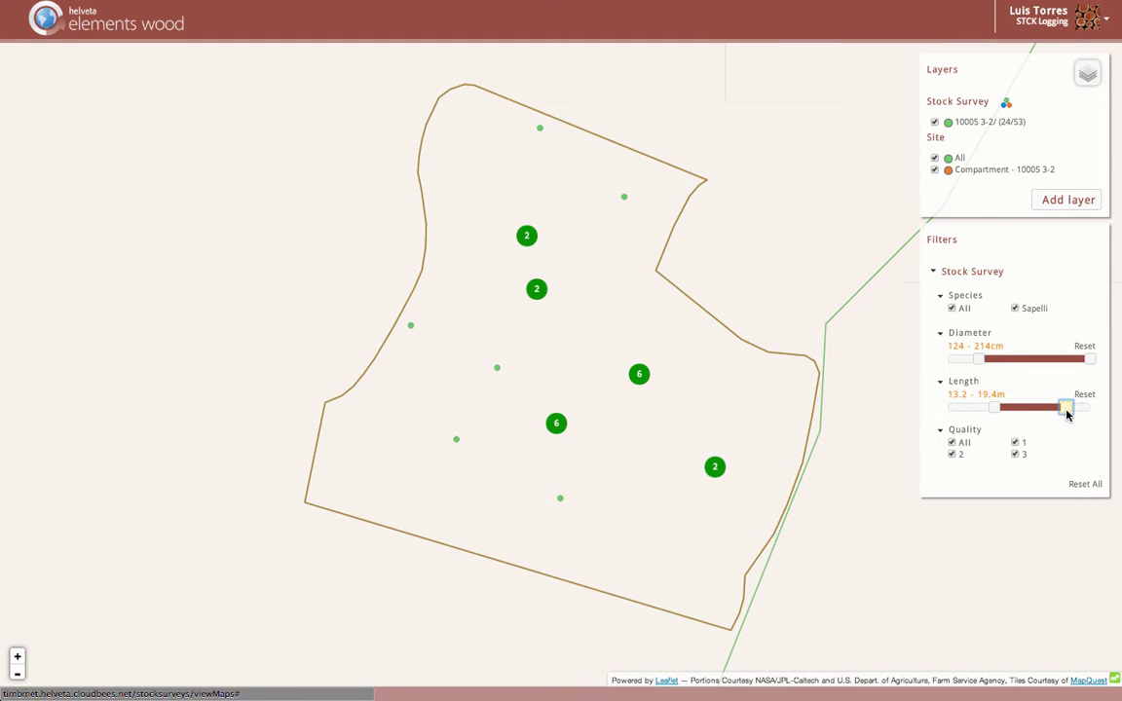
click(1019, 454)
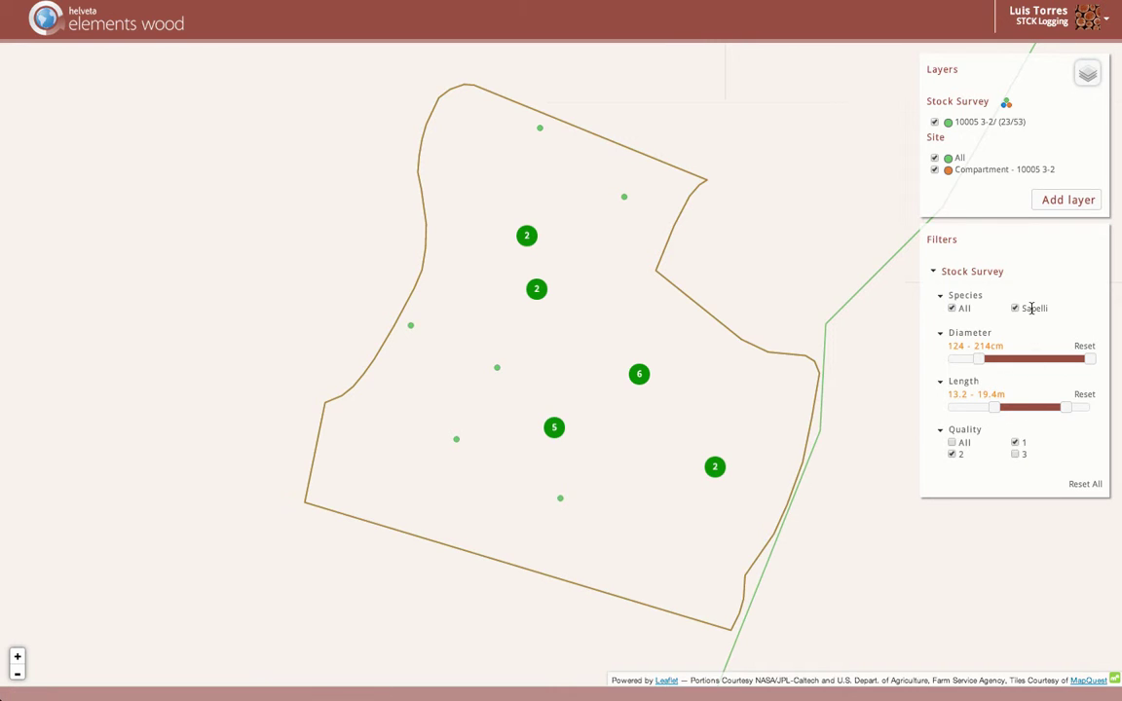
click(1016, 453)
click(1083, 394)
click(1083, 347)
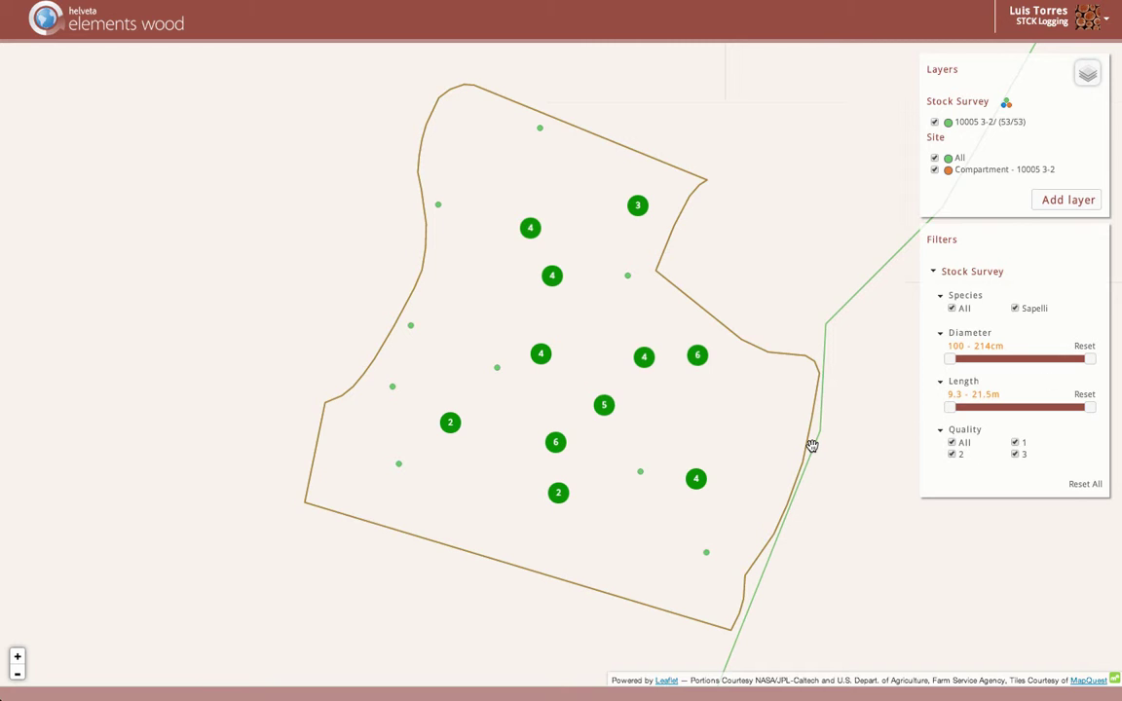
click(706, 554)
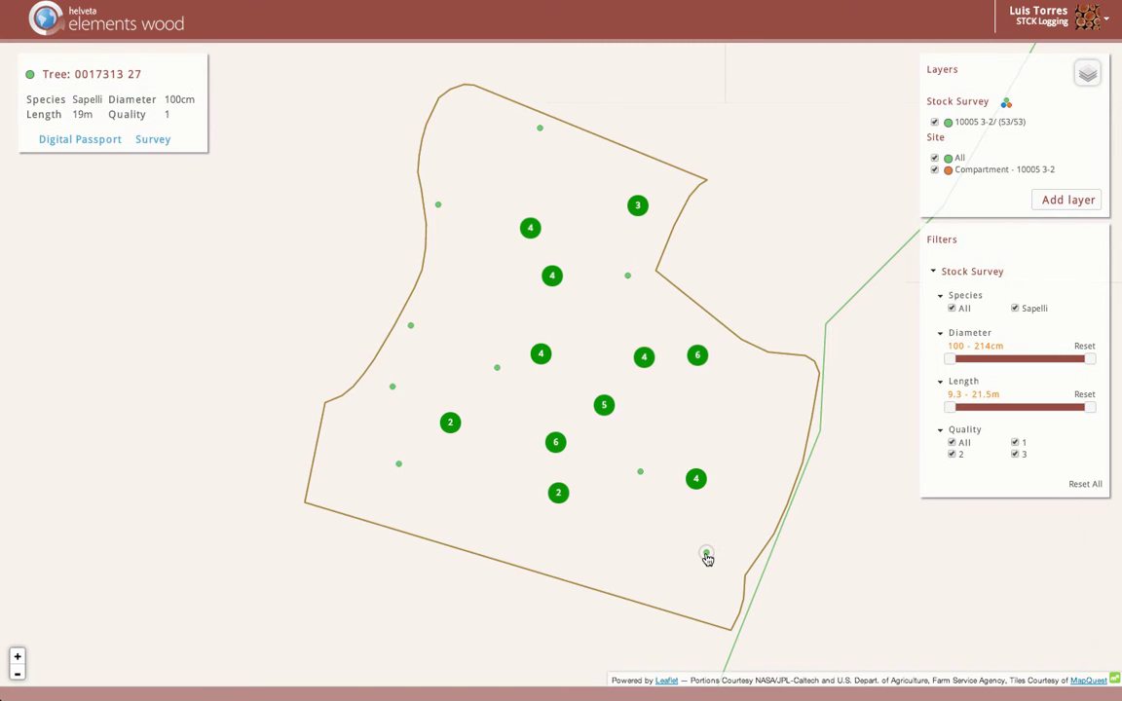
click(148, 141)
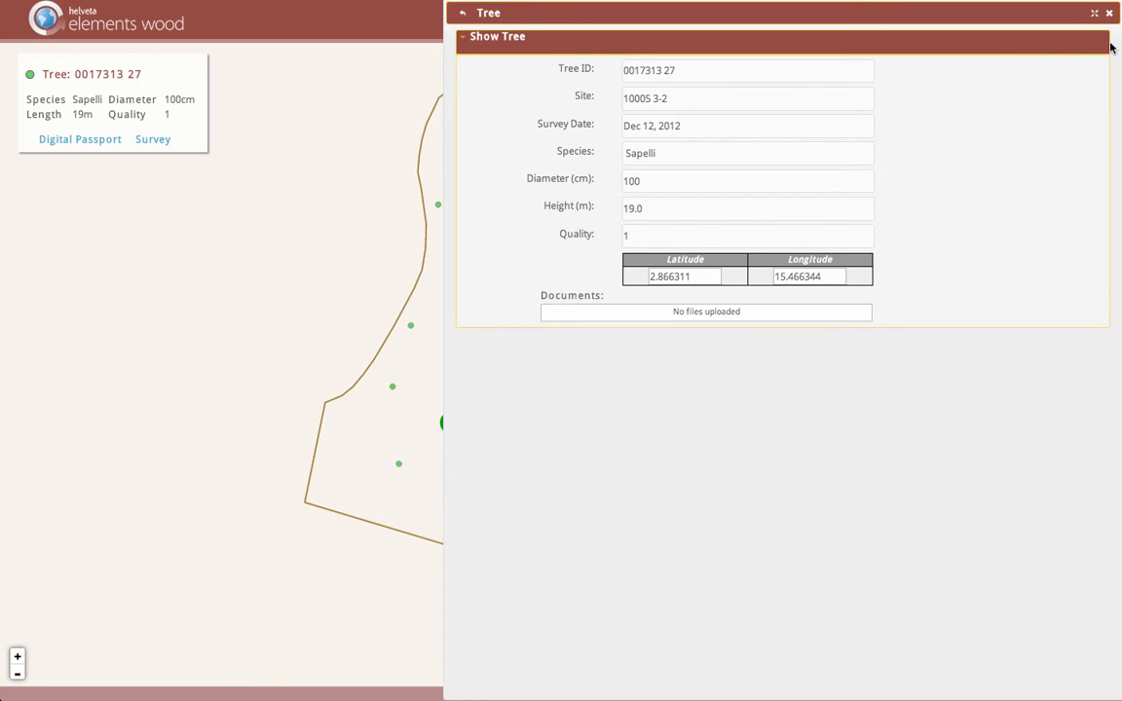
click(1108, 13)
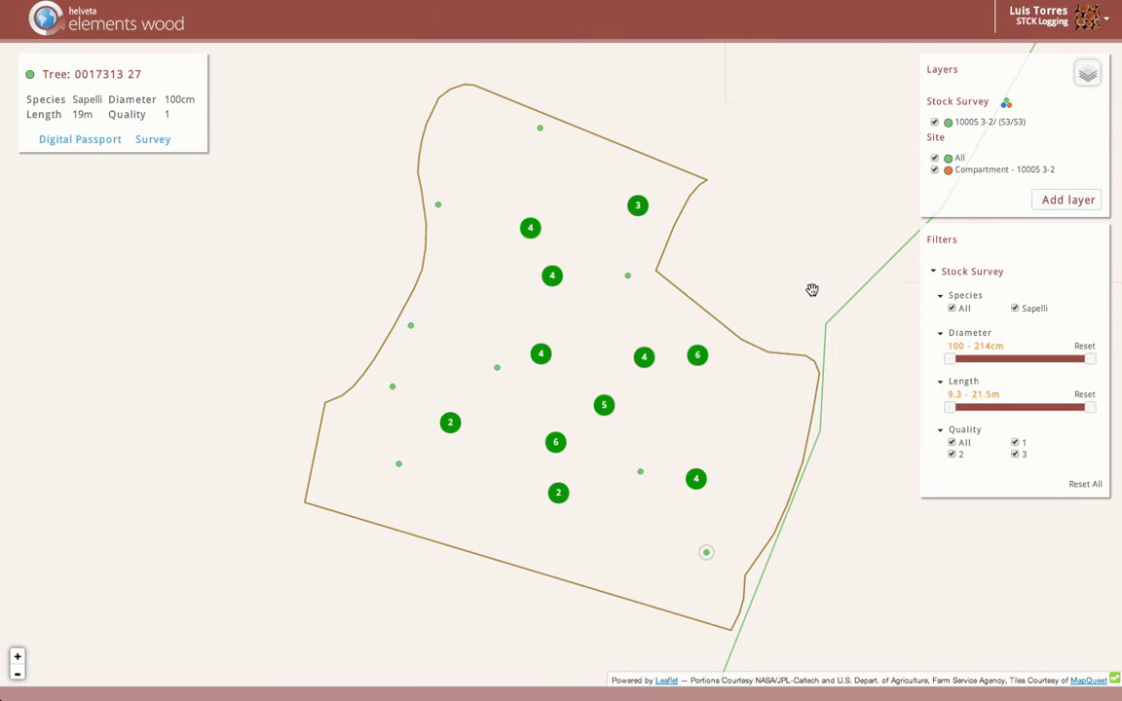
click(627, 277)
click(693, 286)
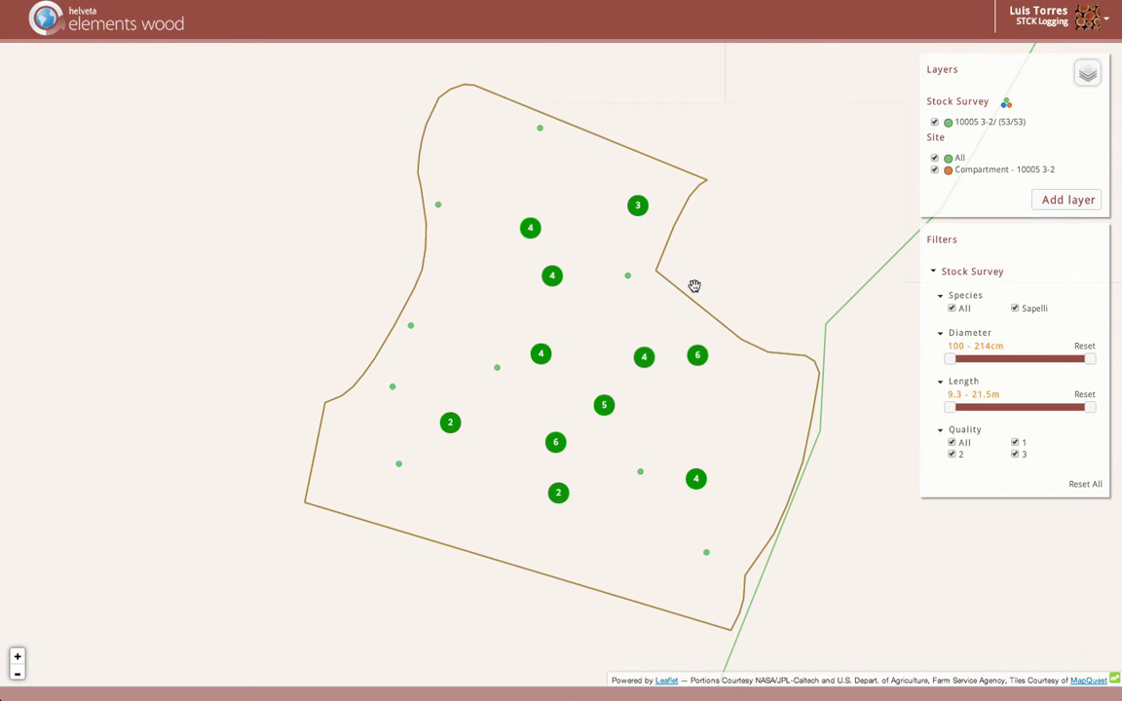
- Leave the tree map and return to the Elements Wood home page
click(94, 38)
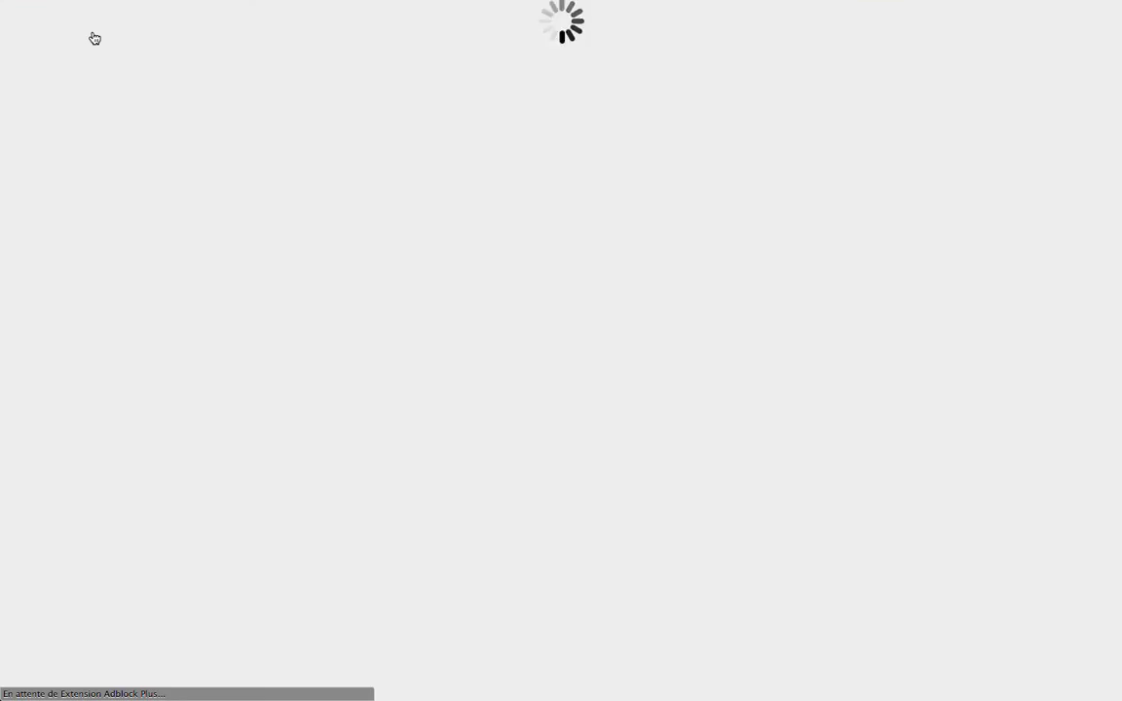